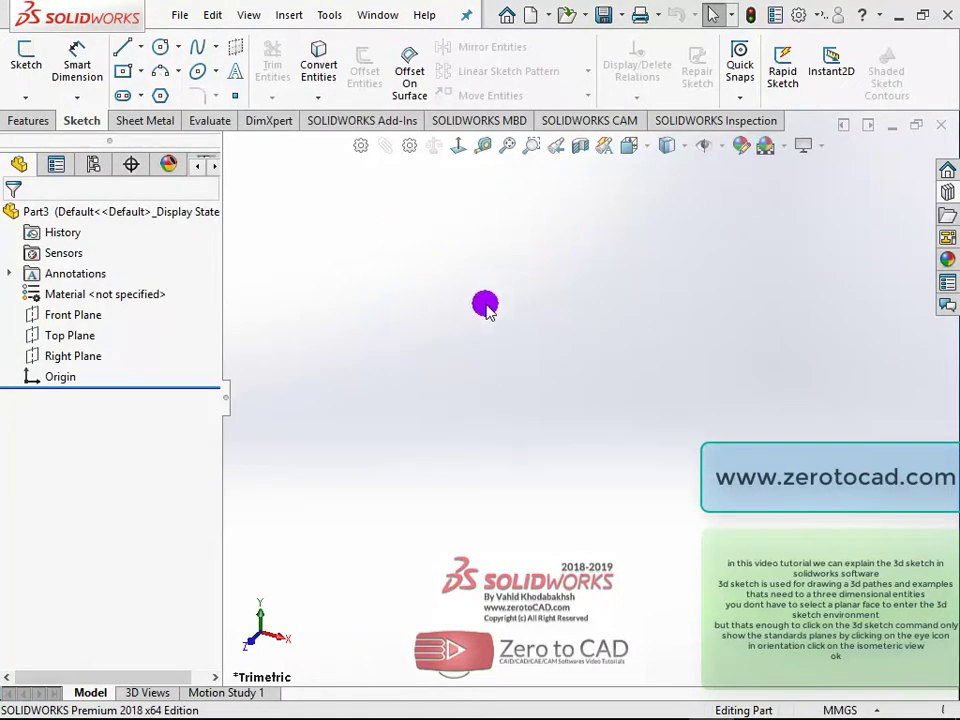
Show the Front, Top and Right planes from the FeatureManager tree
left_click(25, 97)
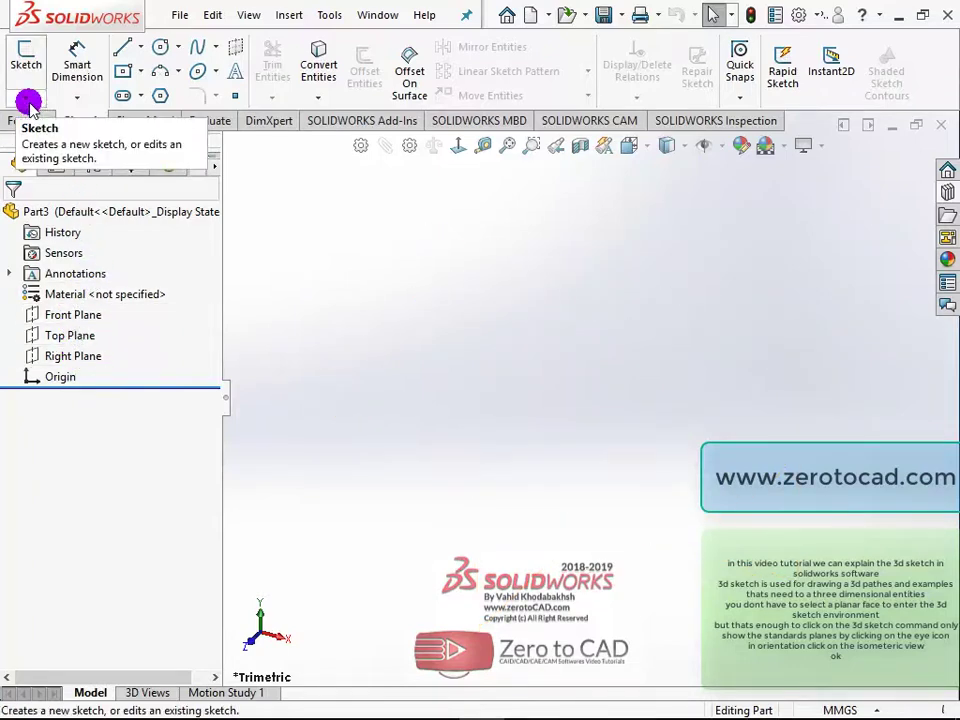
left_click(73, 315)
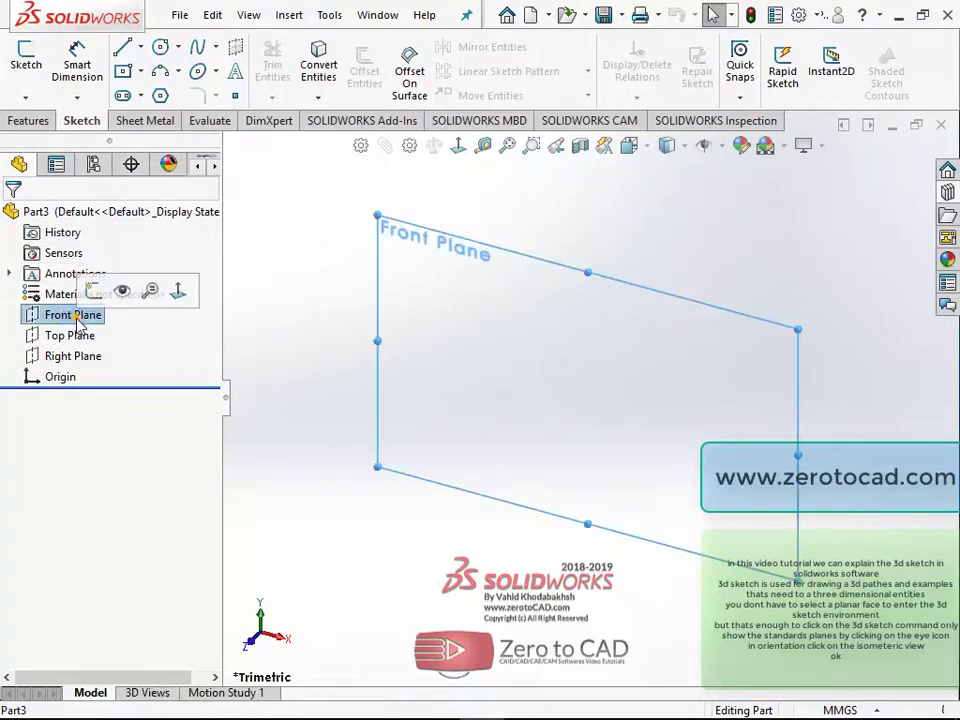
left_click(123, 290)
left_click(70, 335)
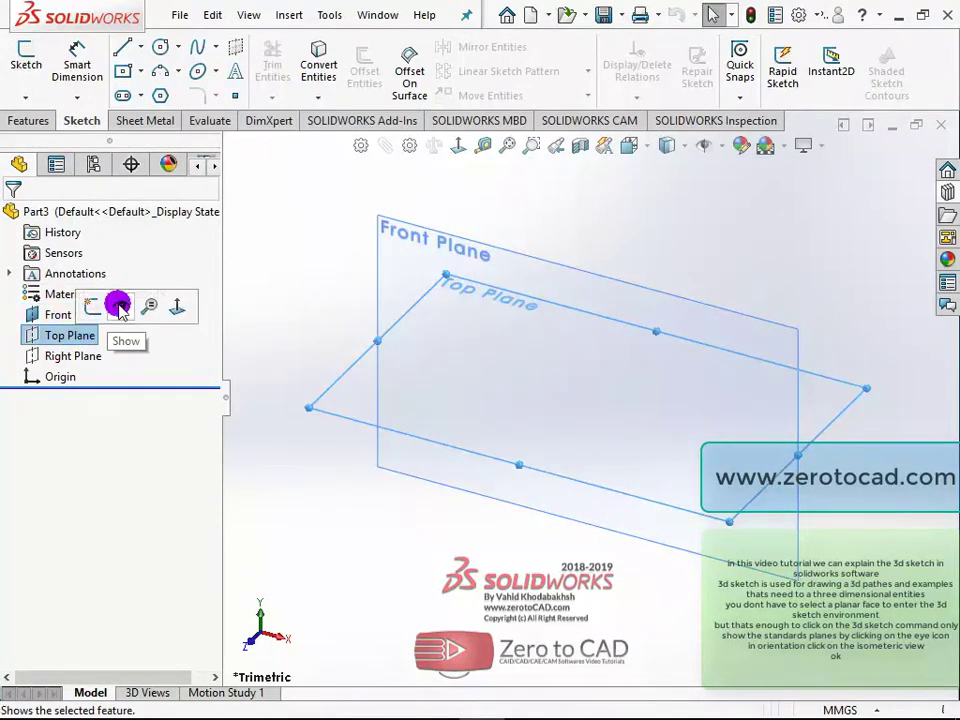
left_click(119, 308)
left_click(75, 356)
left_click(109, 327)
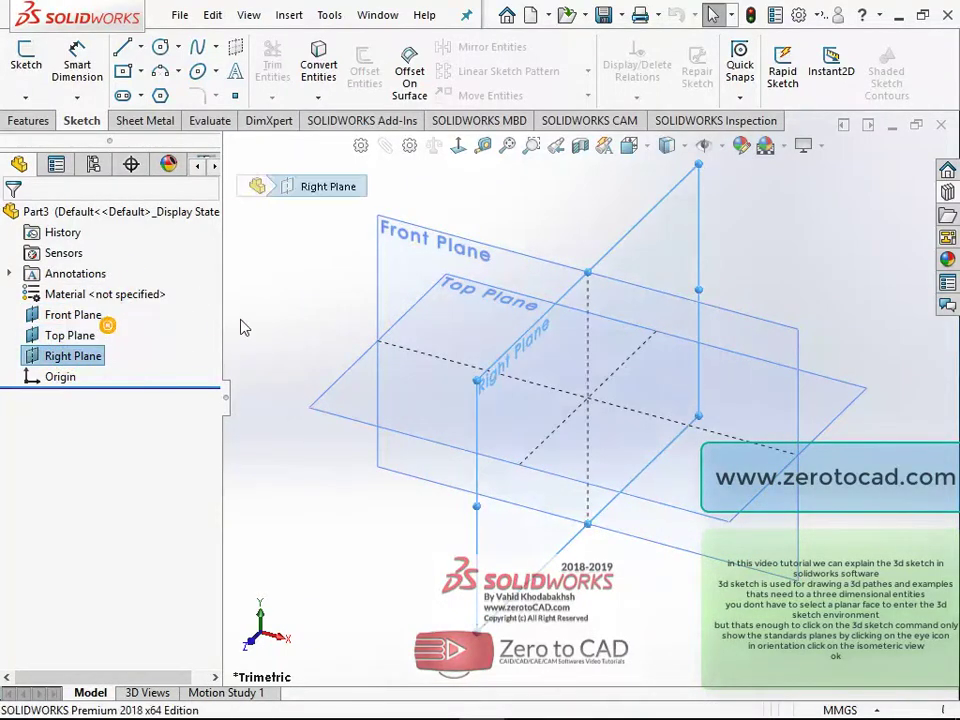
Switch to the Isometric view of the planes and clear the selection
left_click(633, 146)
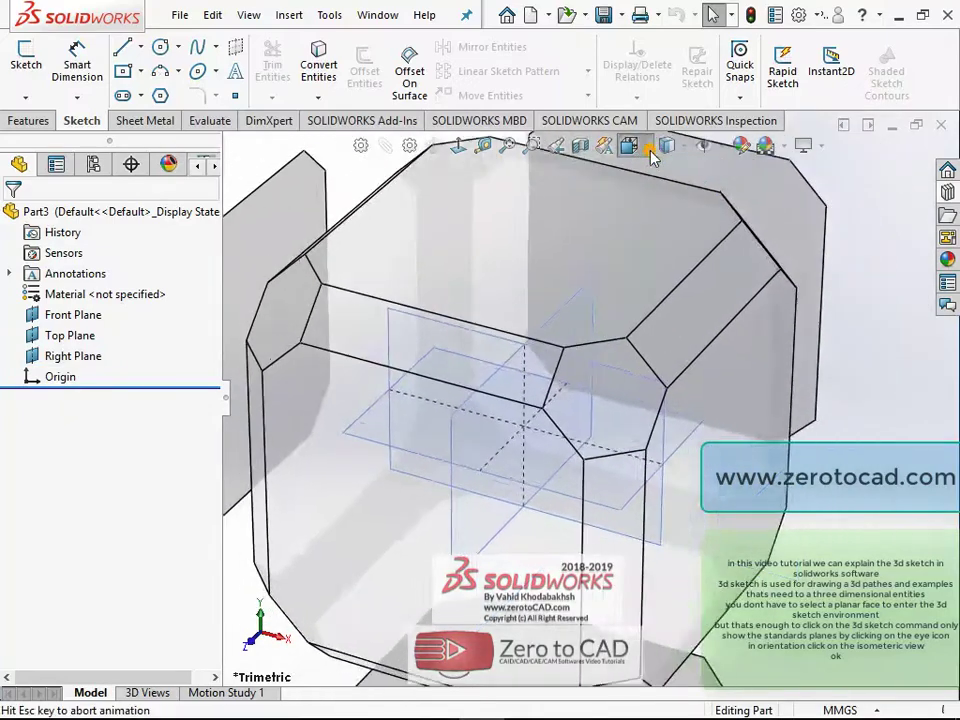
left_click(735, 199)
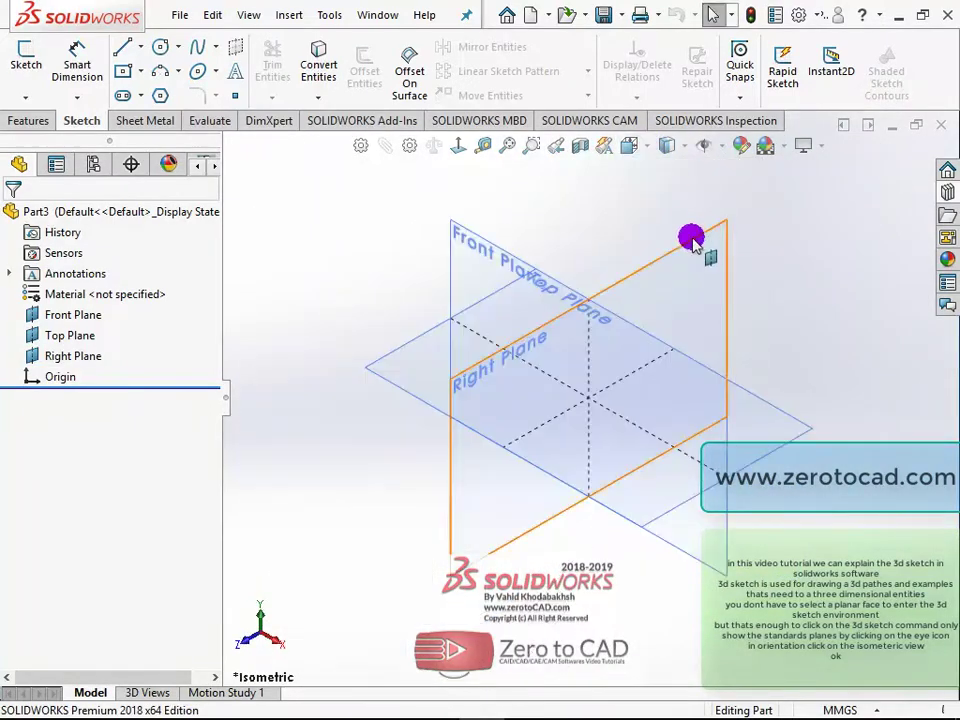
left_click(553, 356)
left_click(183, 240)
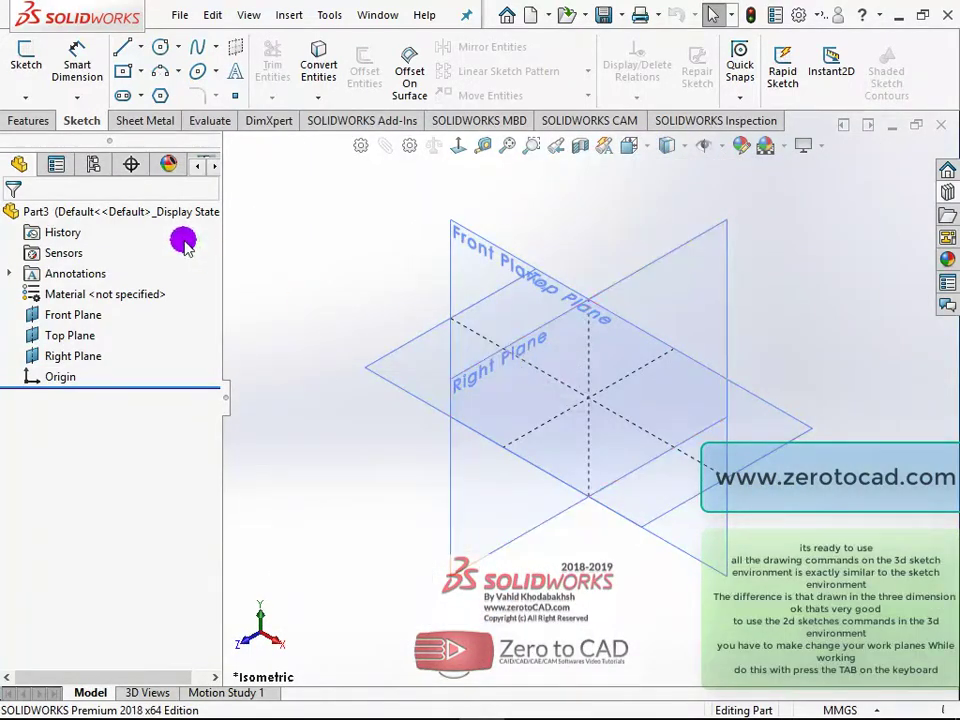
Start 3DSketch1 as a 3D sketch and orbit the view around the reference planes
left_click(24, 98)
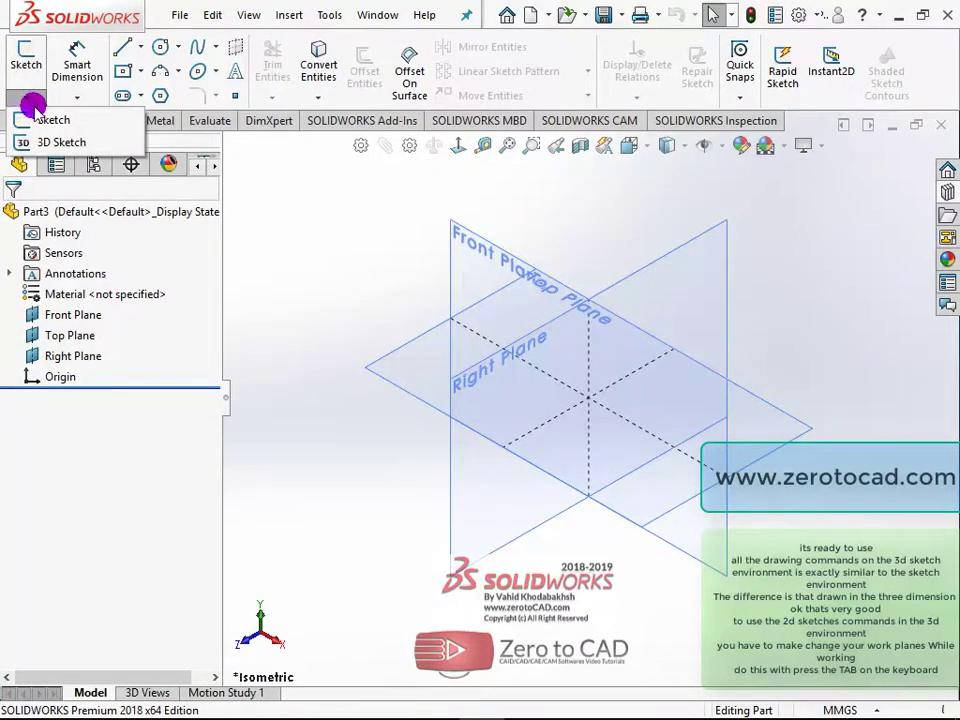
left_click(66, 143)
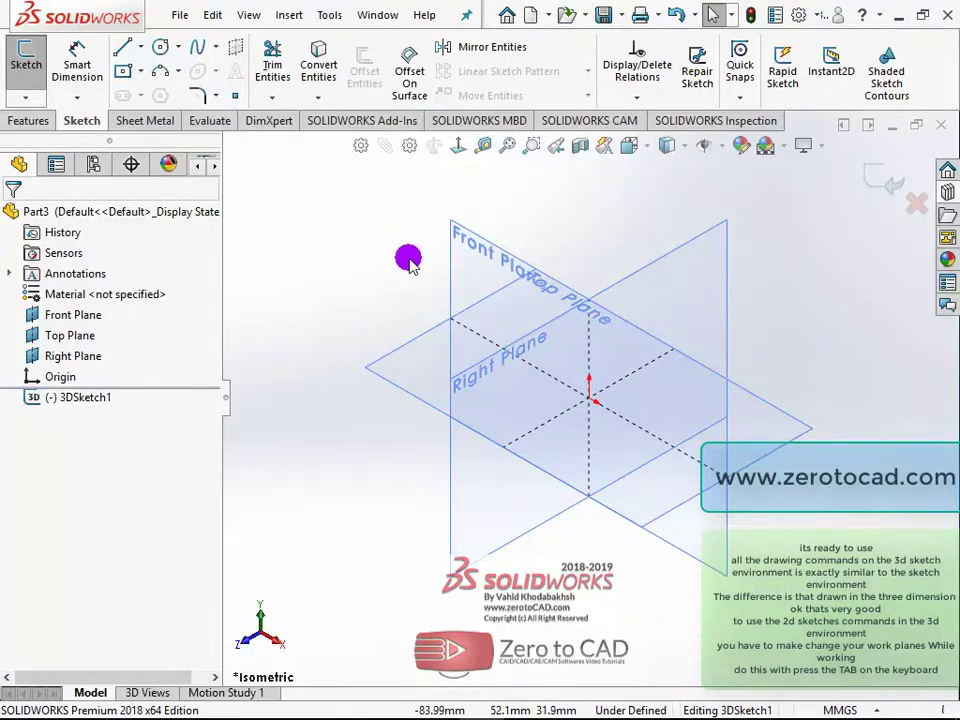
middle_click_drag(407, 259, 532, 367)
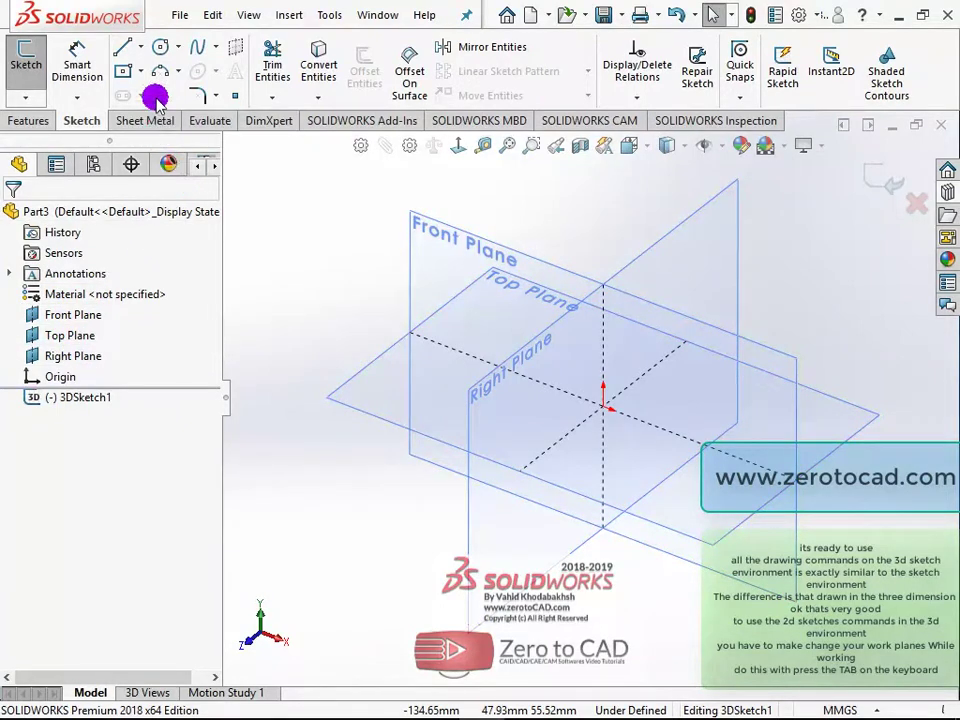
left_click(143, 50)
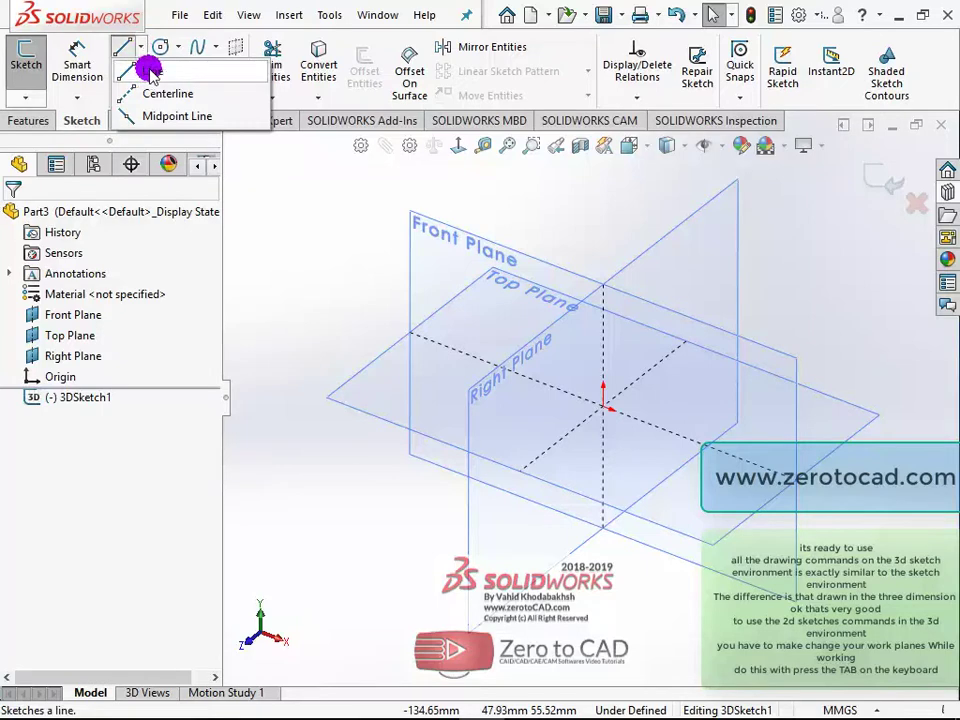
Draw one slanted straight line from the sketch origin in 3DSketch1
left_click(143, 72)
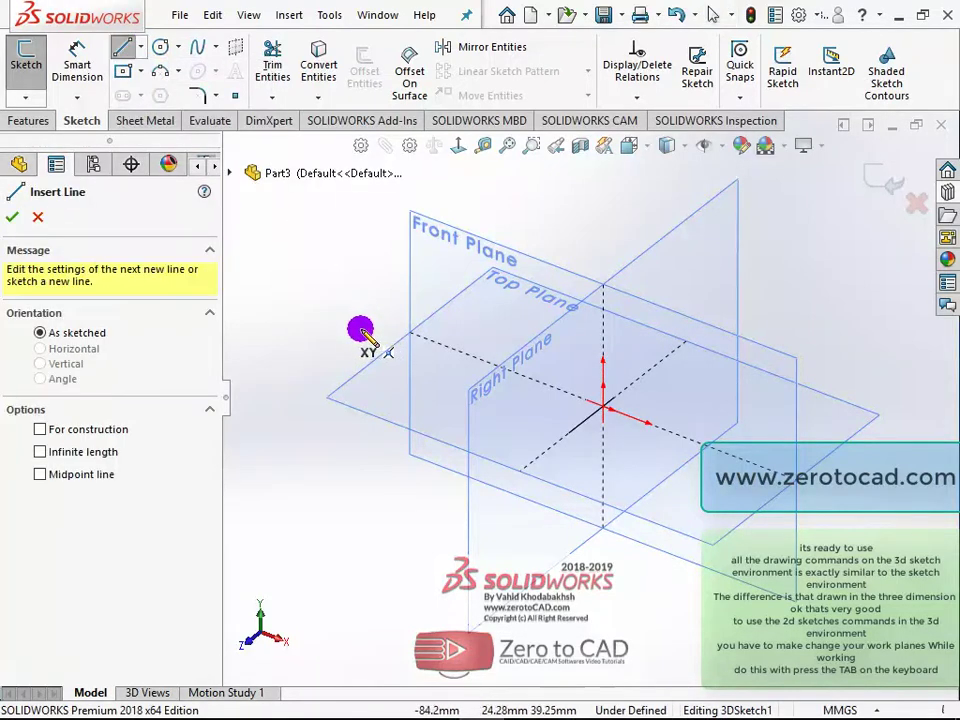
left_click(361, 330)
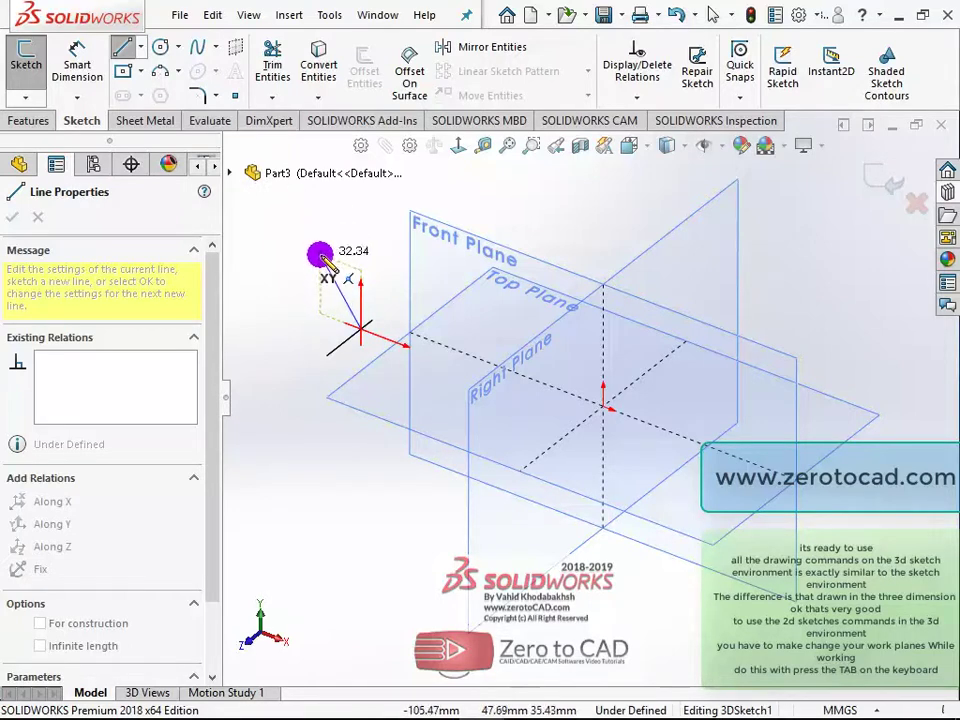
key("ctrl+Right")
key("ctrl+Down")
key("ctrl+Right")
key("ctrl+Down")
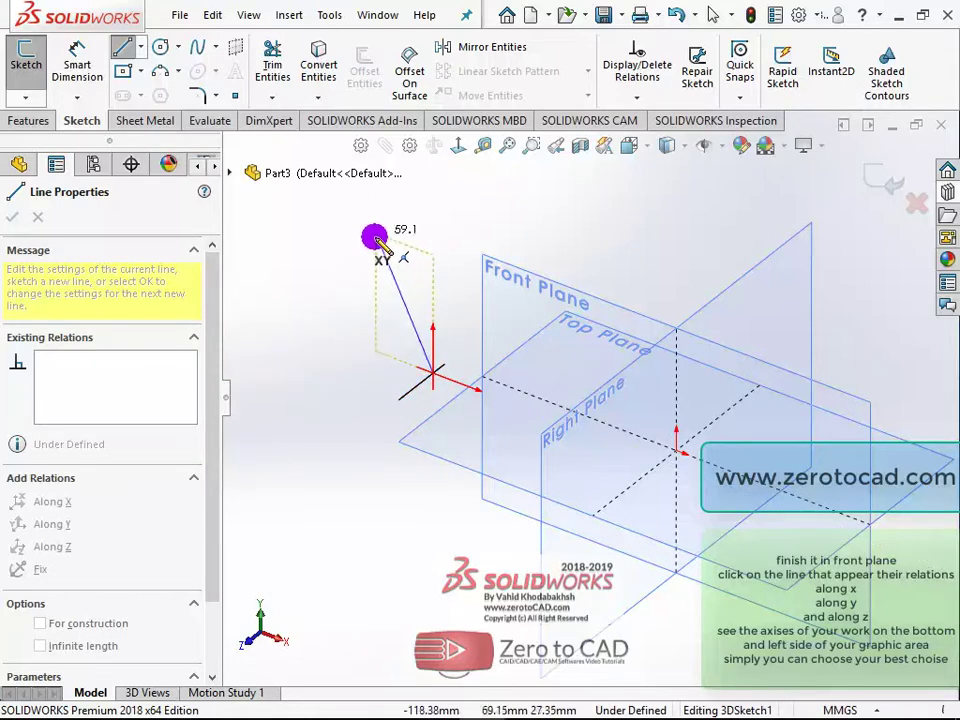
mouse_move(374, 247)
left_mouse_down()
mouse_move(357, 219)
mouse_move(371, 236)
left_mouse_up()
key("Escape")
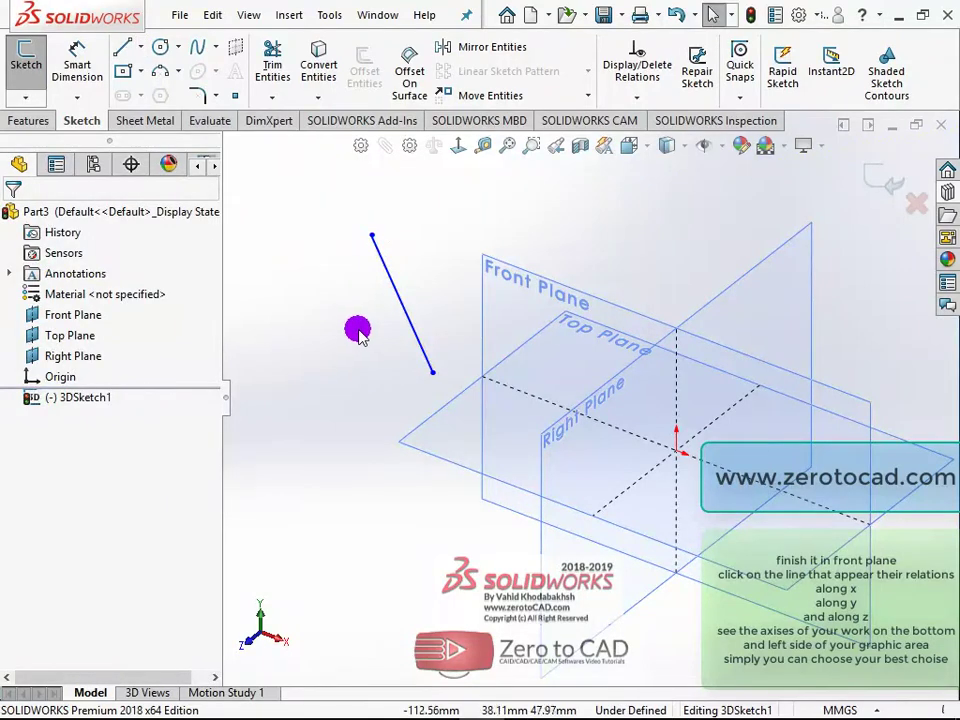
Give the sketch line an Along Y relation
left_click(412, 335)
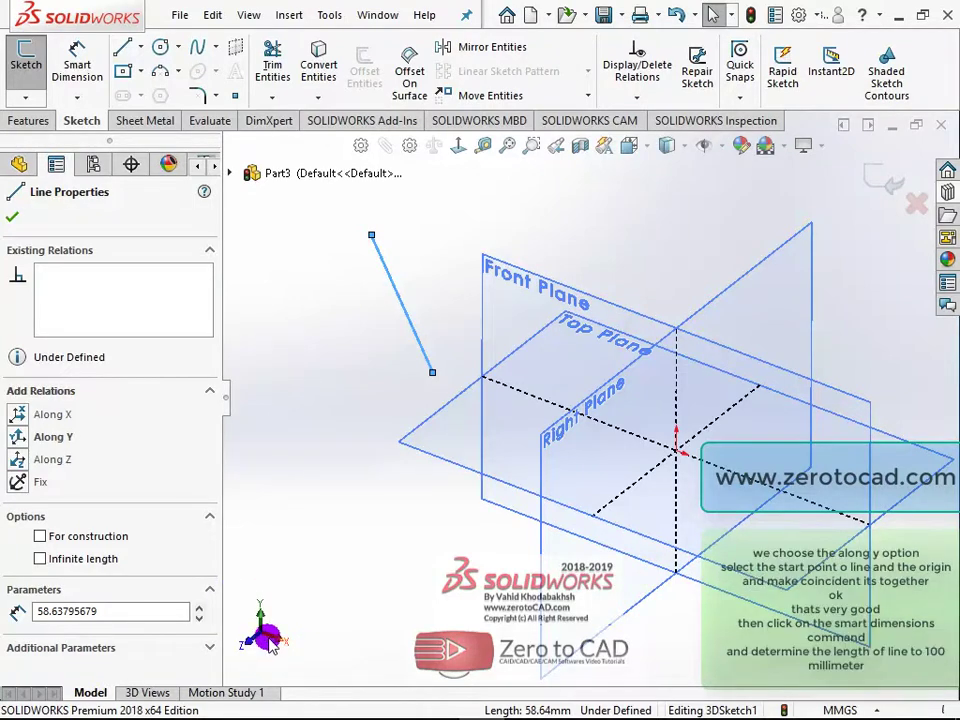
left_click(20, 440)
left_click(317, 364)
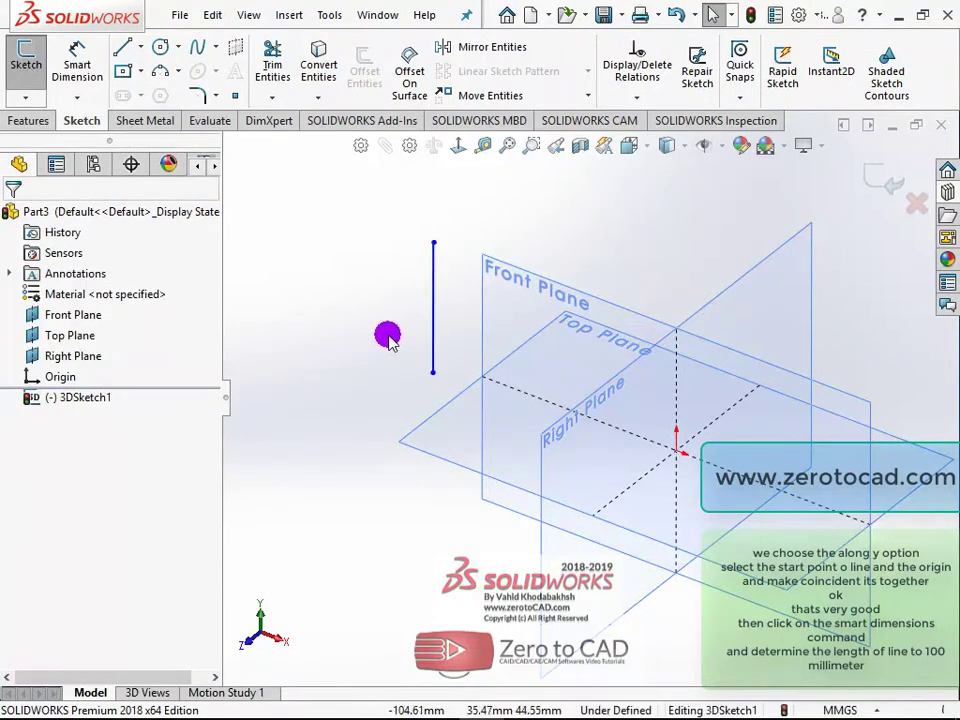
Make the line's lower endpoint coincident with the Origin
left_click(433, 371)
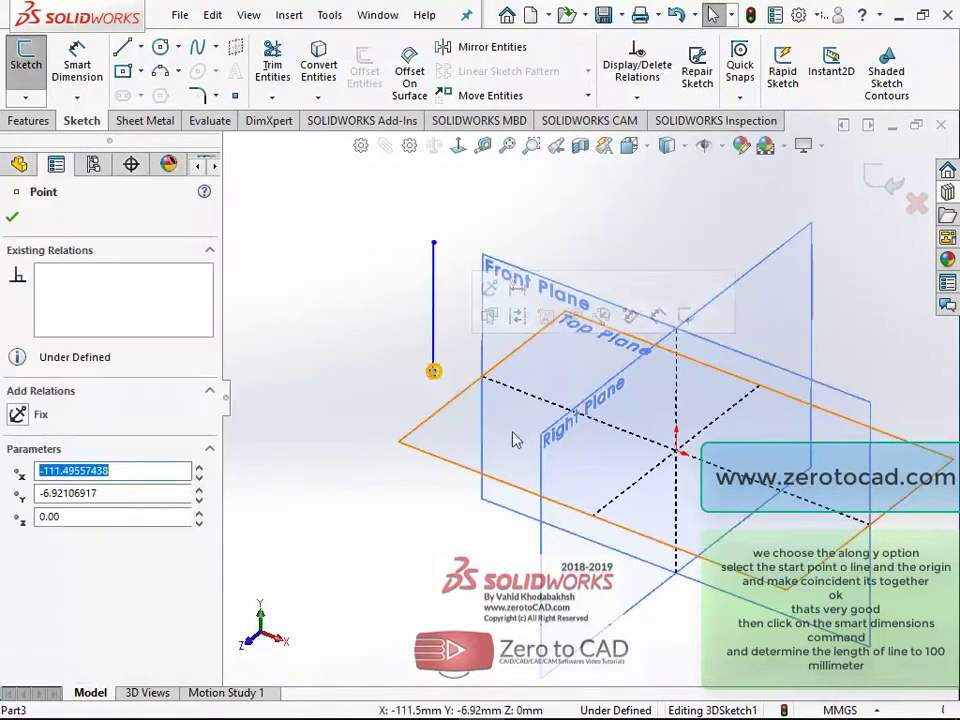
left_click(632, 456)
left_click(237, 182)
left_click(229, 174)
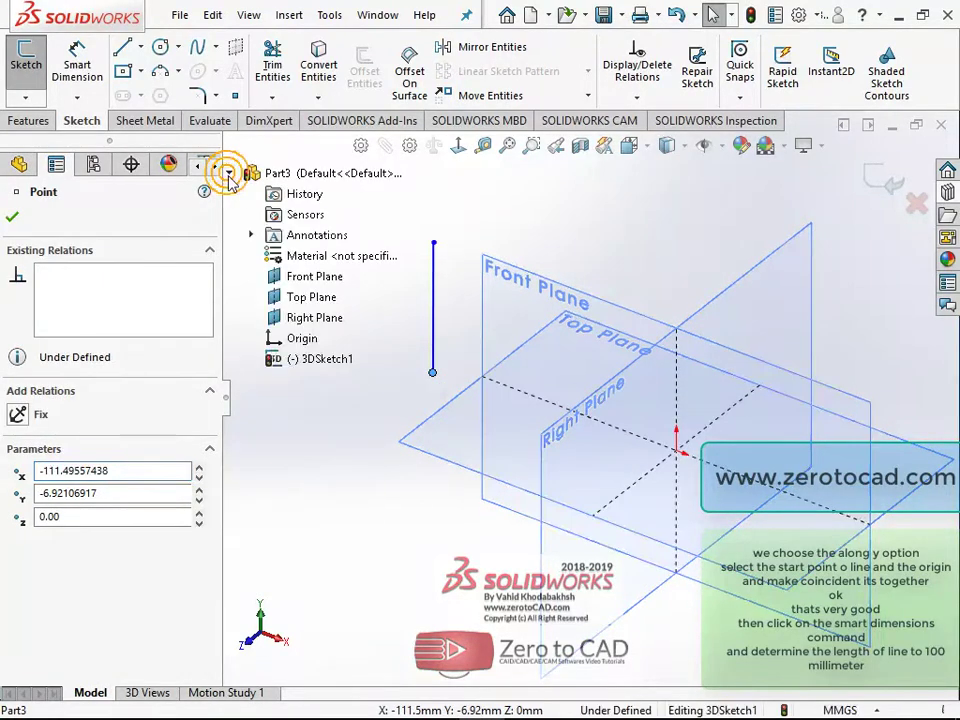
left_click(290, 337, "ctrl")
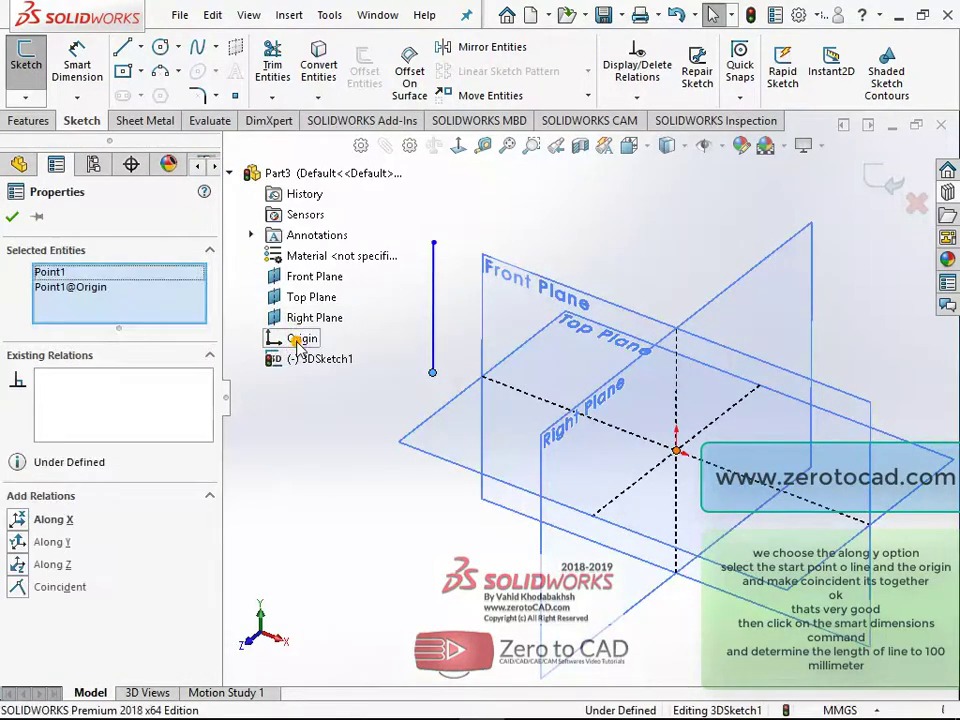
left_click(19, 587)
left_click(10, 217)
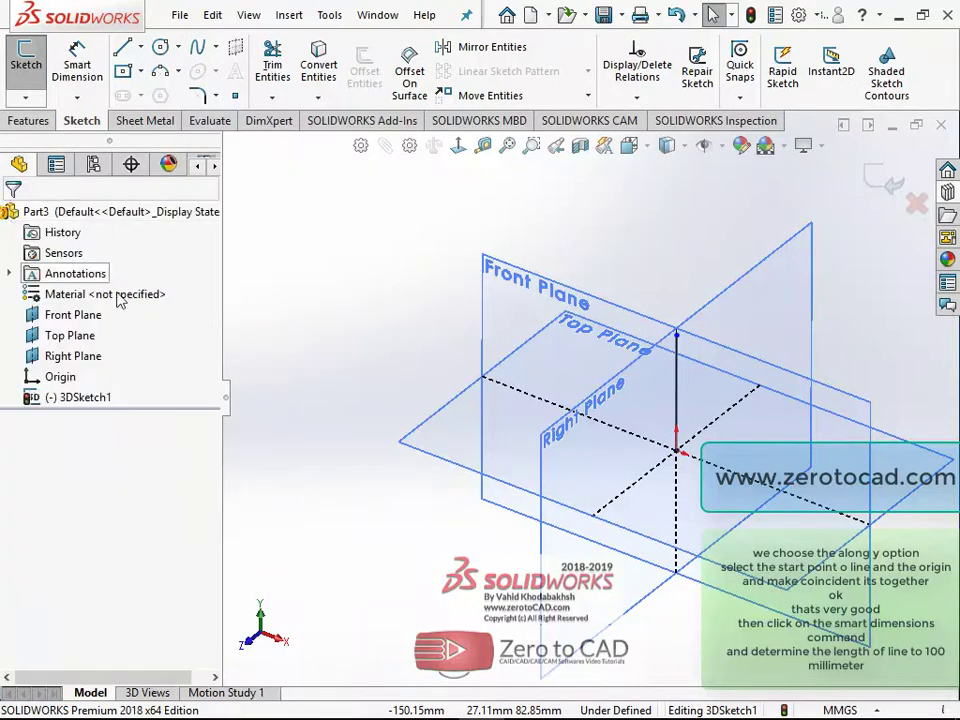
Drag the vertical line's top endpoint upward to lengthen it
mouse_move(418, 497)
middle_mouse_down()
mouse_move(610, 386)
mouse_move(768, 412)
mouse_move(718, 377)
mouse_move(808, 342)
middle_mouse_up()
left_click(594, 318)
left_click_drag(594, 314, 629, 268)
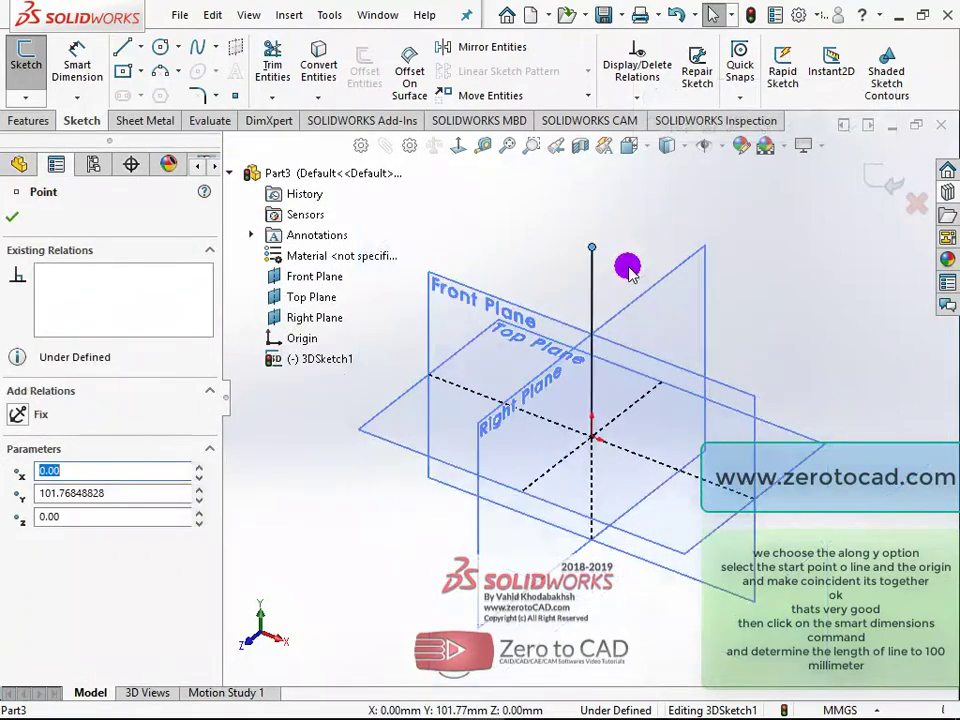
left_click(487, 247)
Add a 100 mm length dimension to the vertical line
left_click(77, 68)
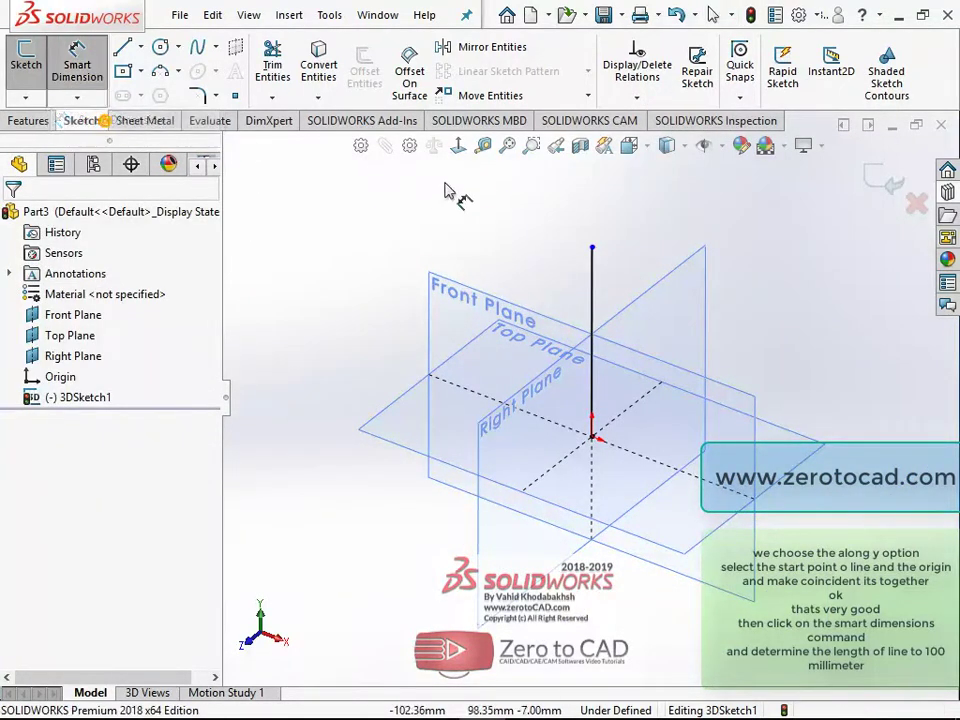
left_click(594, 287)
left_click_drag(754, 261, 780, 355)
left_click(782, 358)
type("1")
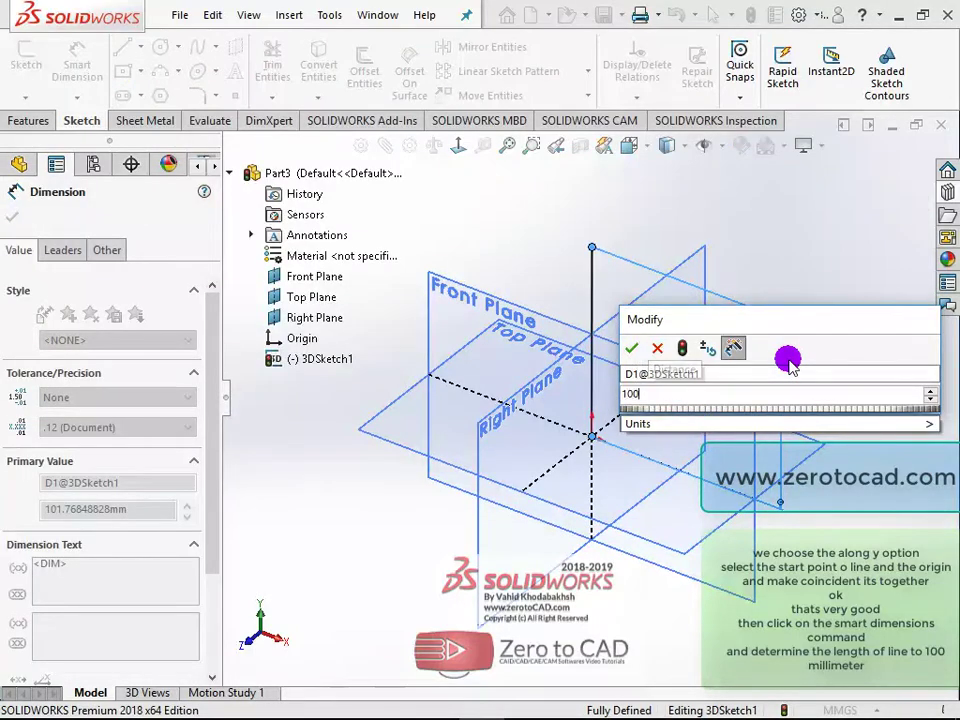
type("00")
key("Return")
key("Escape")
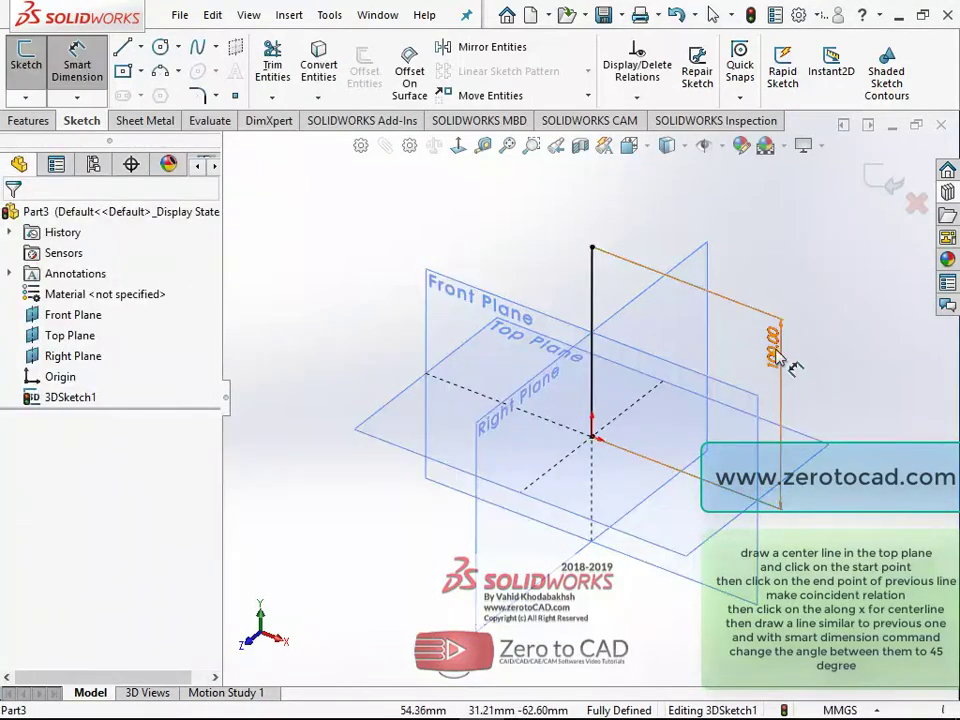
Draw a centerline on the ZX plane out from the vertical line's top
middle_click_drag(729, 272, 330, 178)
left_click(140, 47)
left_click(155, 94)
left_click(467, 242)
left_click_drag(480, 250, 320, 238)
key("Tab")
key("Tab")
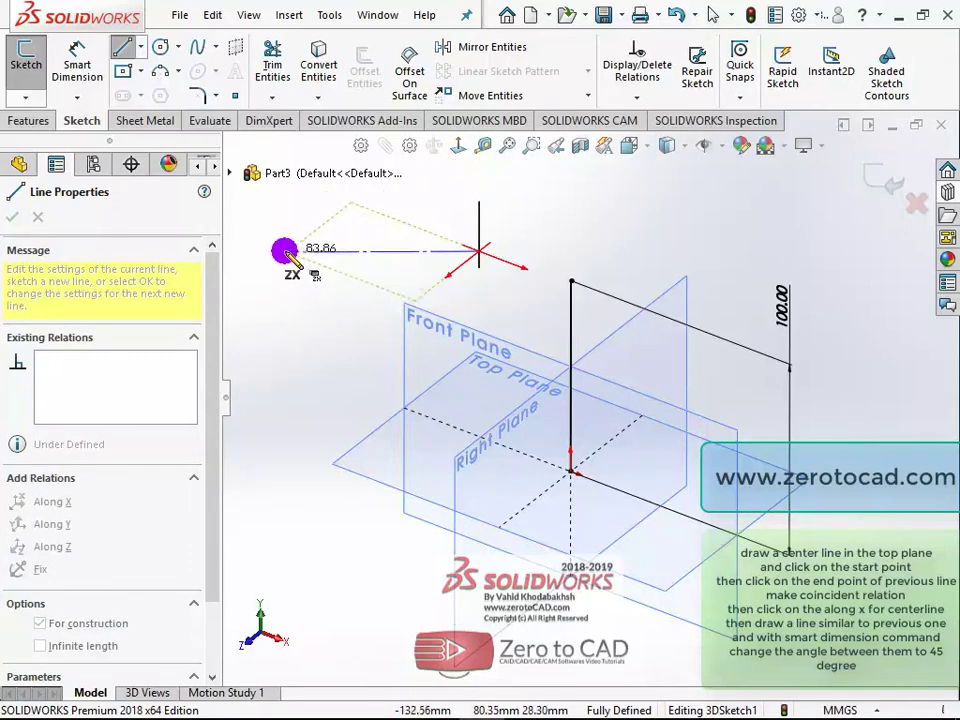
left_click(285, 249)
key("Escape")
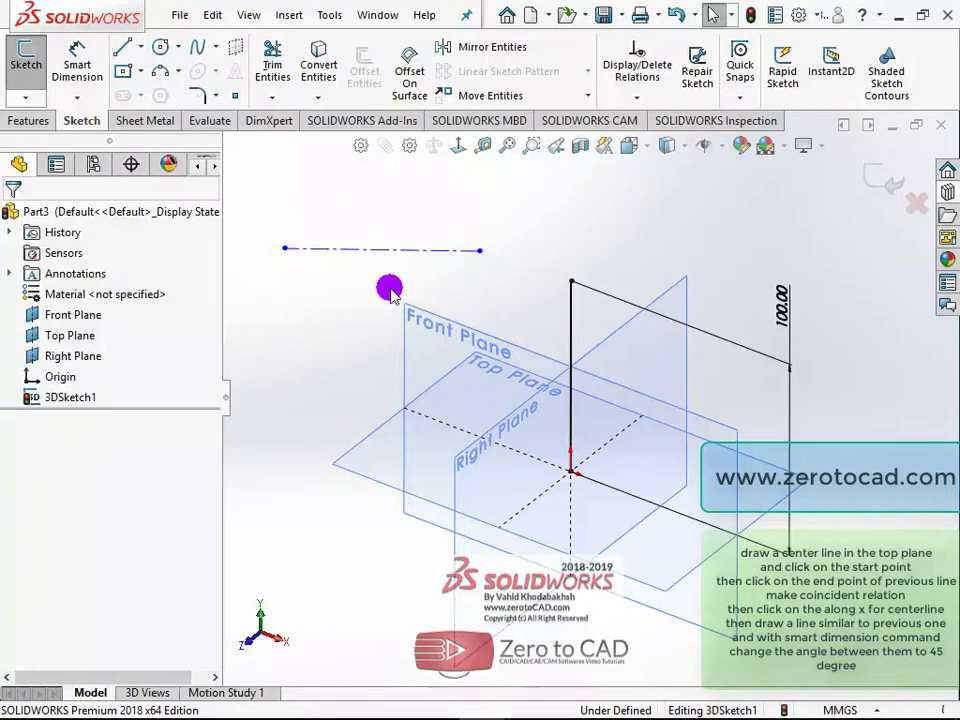
Merge the centerline's endpoint with the vertical line's top and constrain it Along X
left_click(480, 250)
left_click(571, 281, "ctrl")
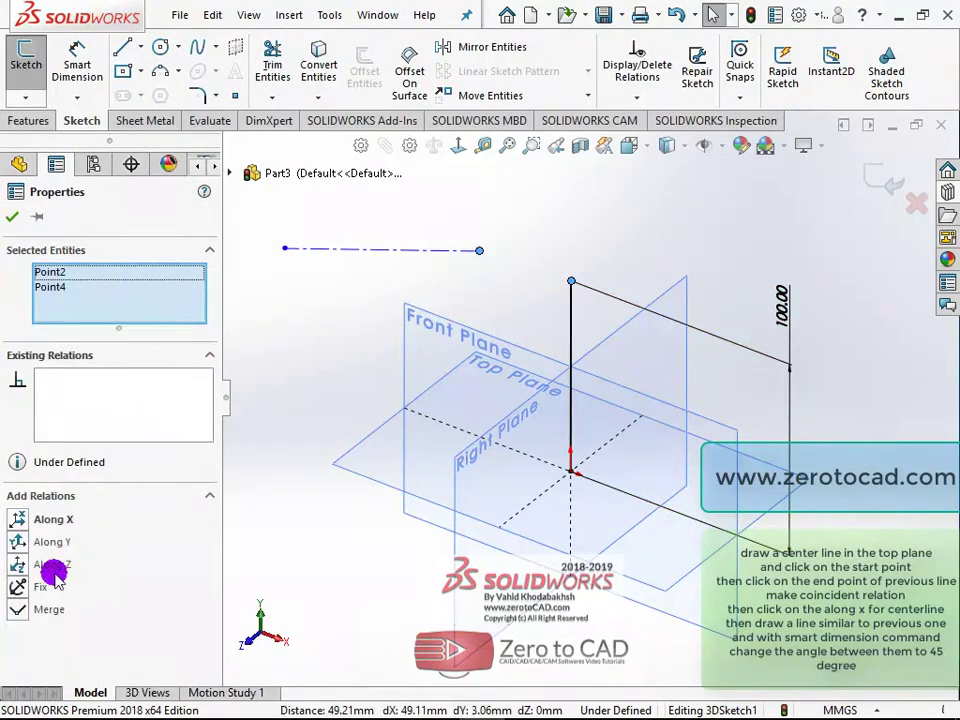
left_click(45, 609)
left_click(300, 400)
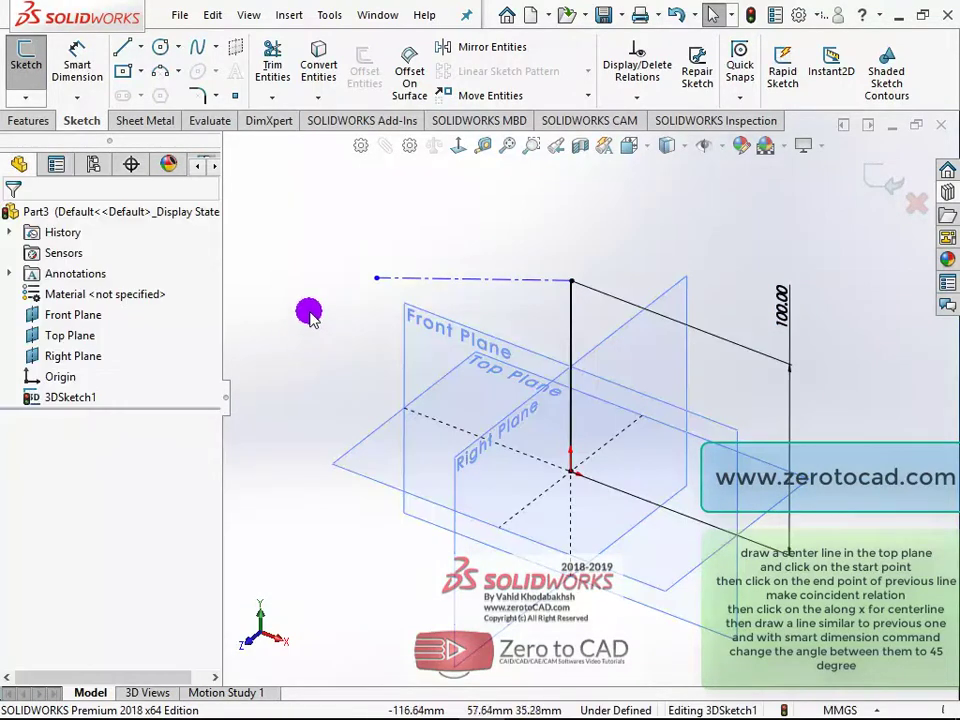
left_click(413, 281)
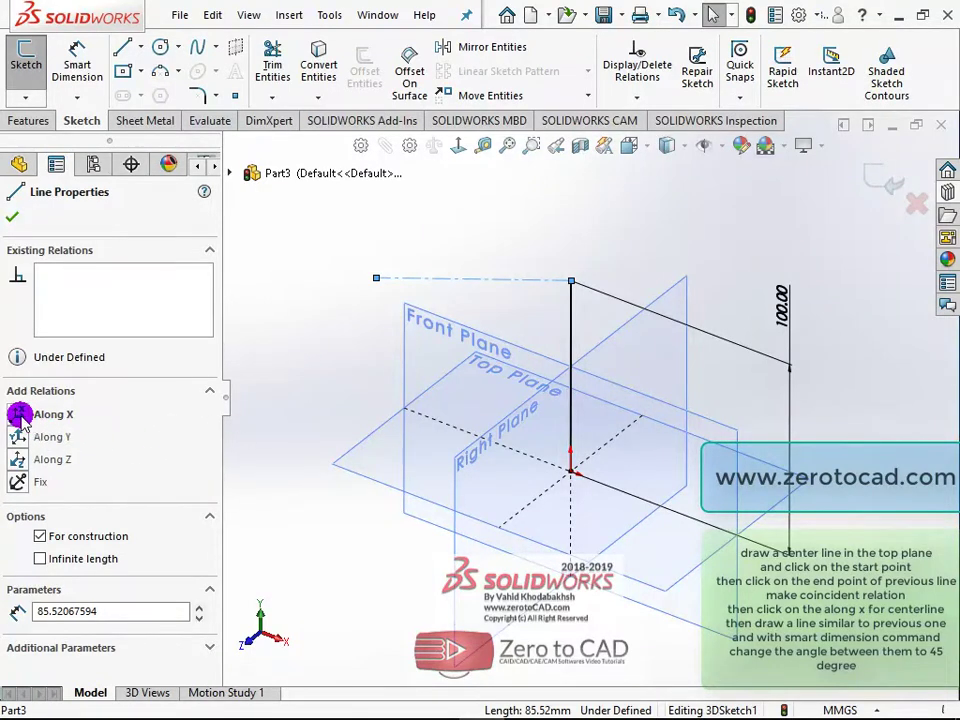
left_click(20, 415)
left_click(15, 226)
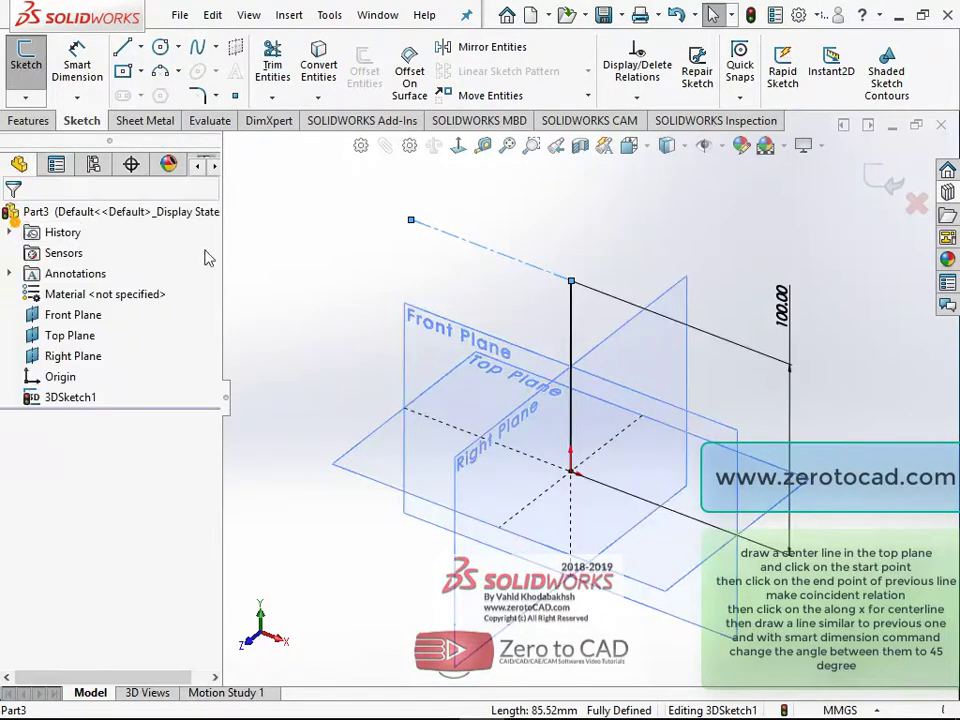
Draw a new line leftward from near the vertical line's top point
left_click(130, 50)
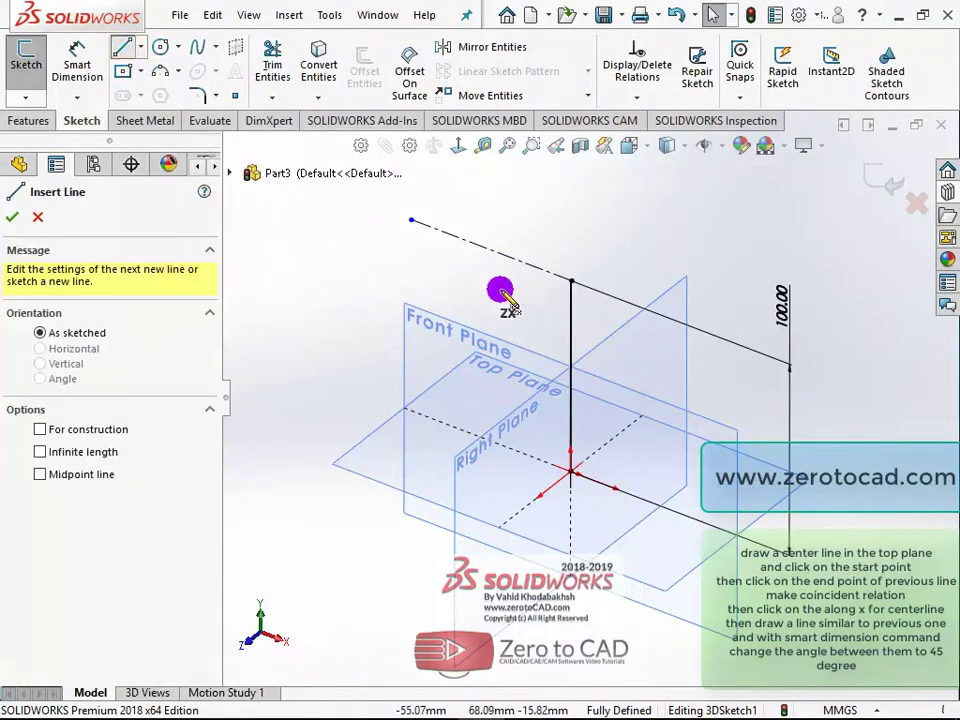
left_click(526, 288)
left_click(316, 268)
key("Escape")
left_click(571, 281)
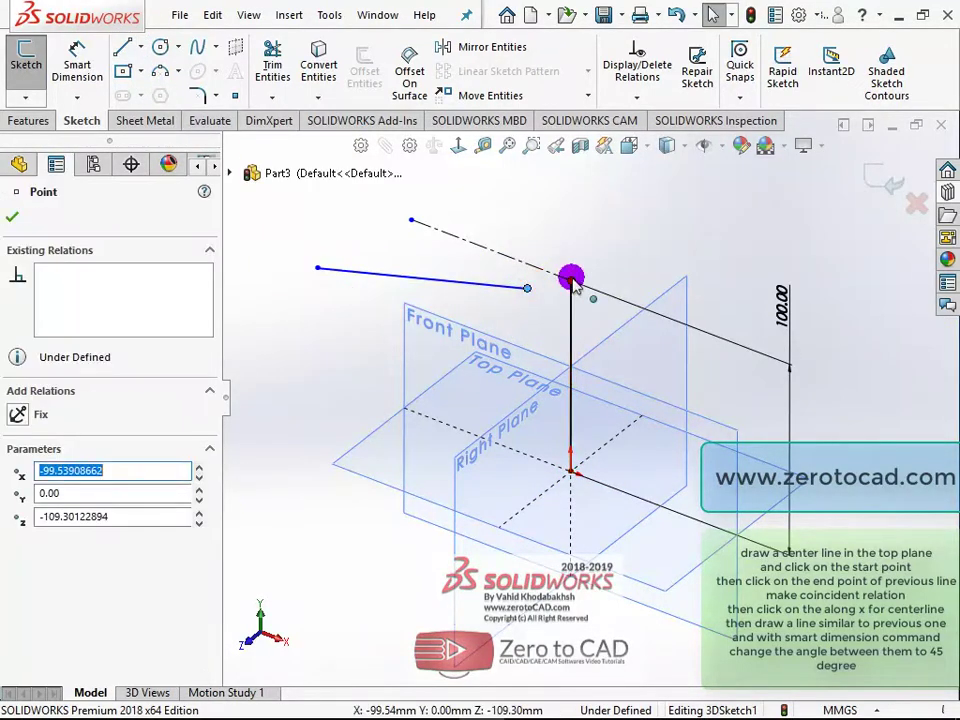
Merge the new line's end onto the vertical line's top point
left_click(527, 288, "ctrl")
left_click(53, 566)
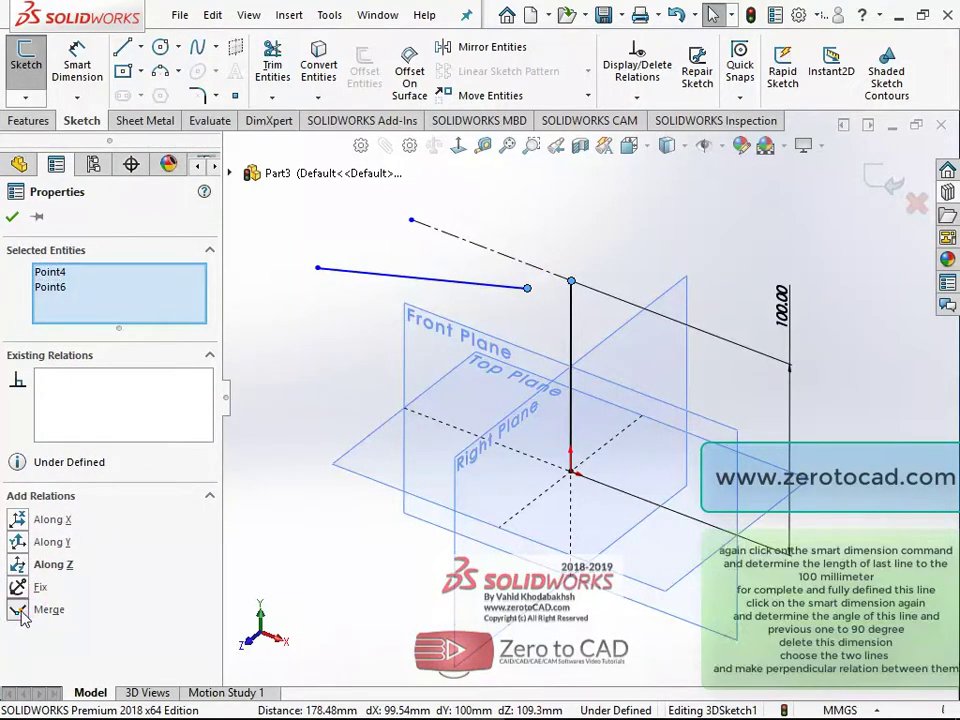
left_click(300, 352)
Dimension the angle between the new line and the centerline at 45°
left_click(86, 62)
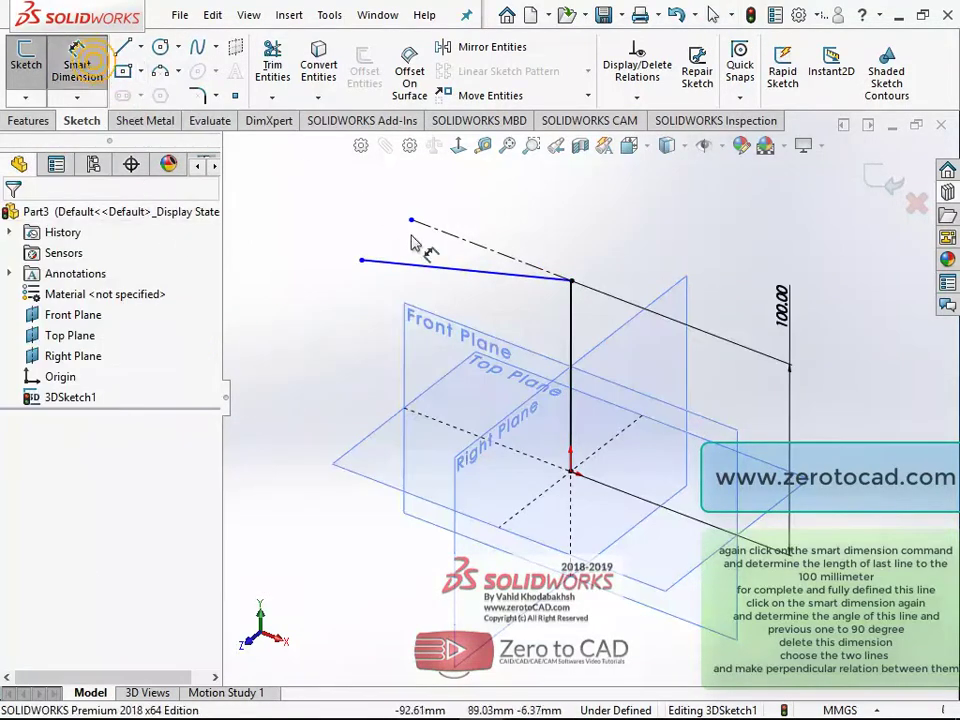
left_click(431, 266)
left_click(435, 229)
left_click(340, 228)
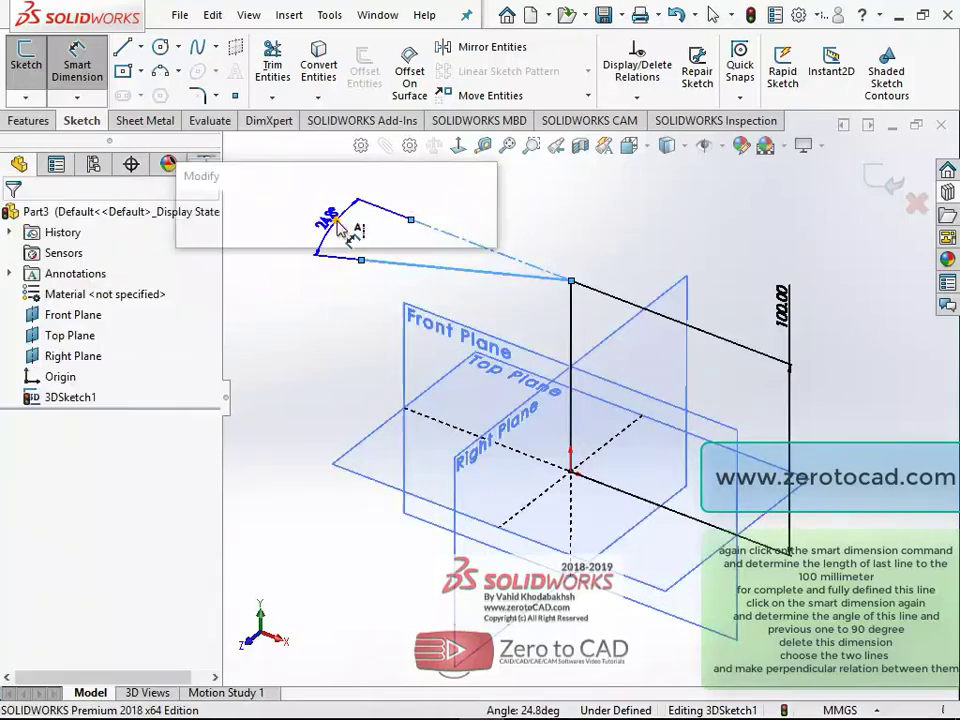
type("45")
key("Return")
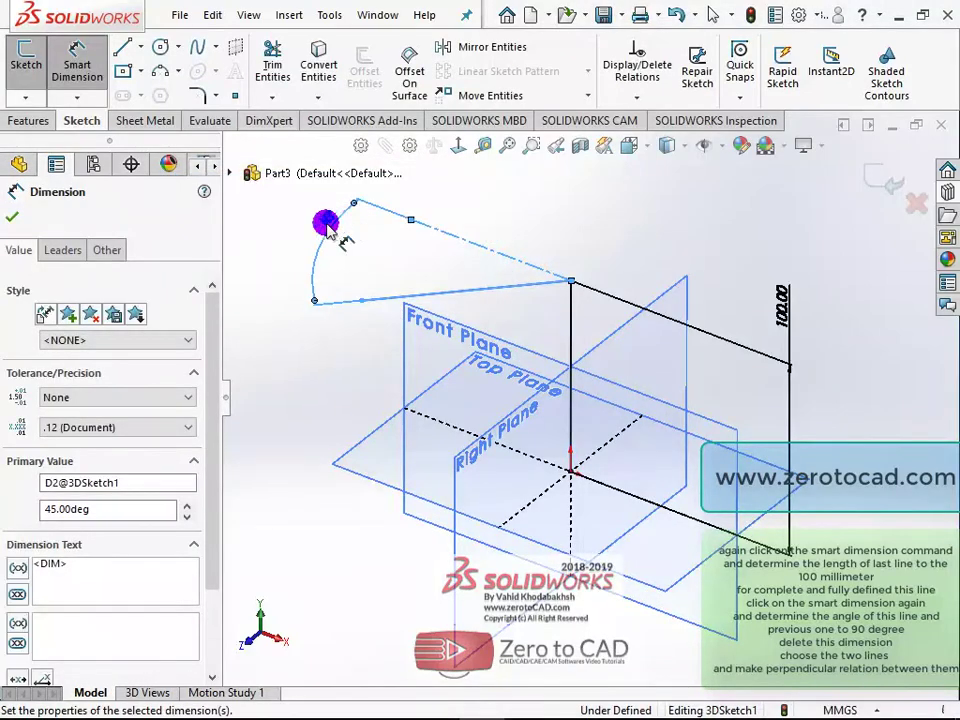
left_click(266, 237)
Dimension the new line's length at 100 mm
mouse_move(438, 258)
middle_mouse_down()
mouse_move(506, 343)
mouse_move(467, 302)
middle_mouse_up()
left_click(467, 302)
left_click(461, 273)
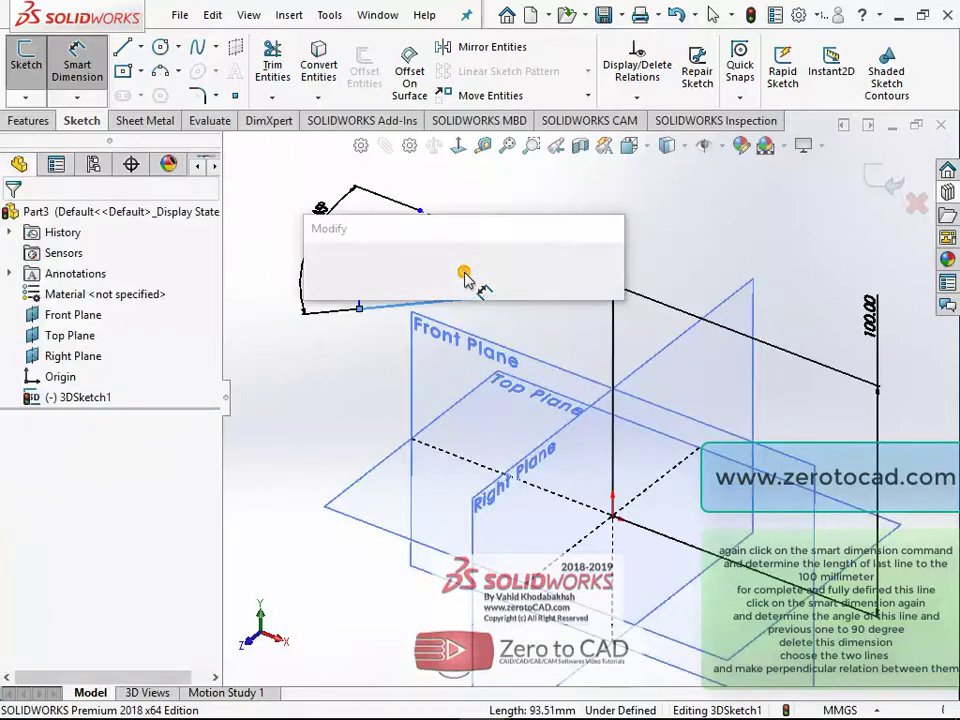
type("100")
key("Return")
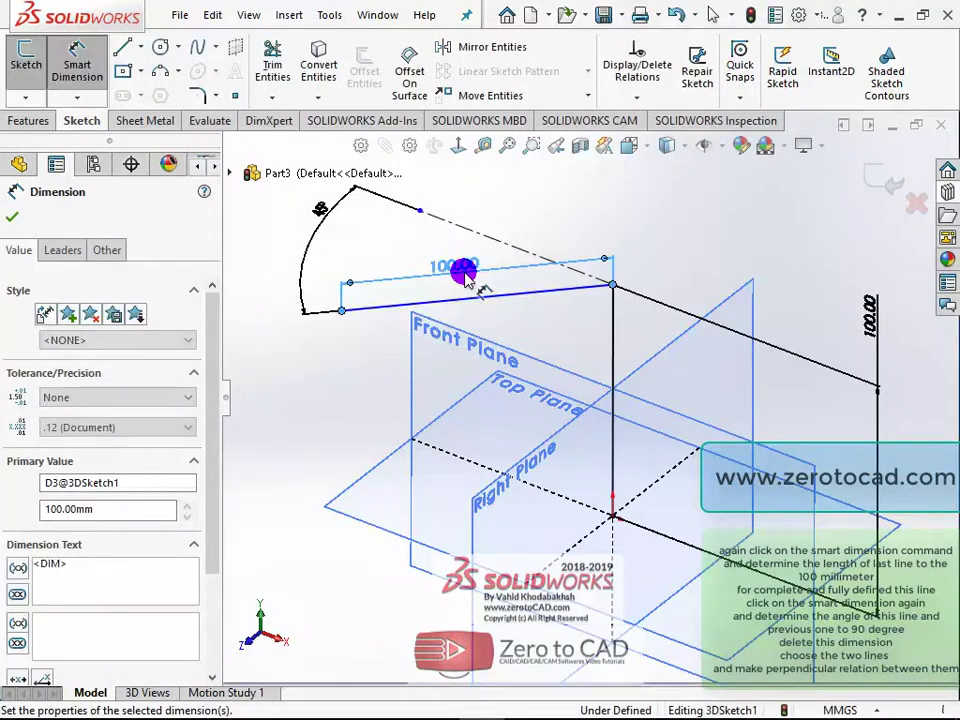
left_click(561, 208)
key("Escape")
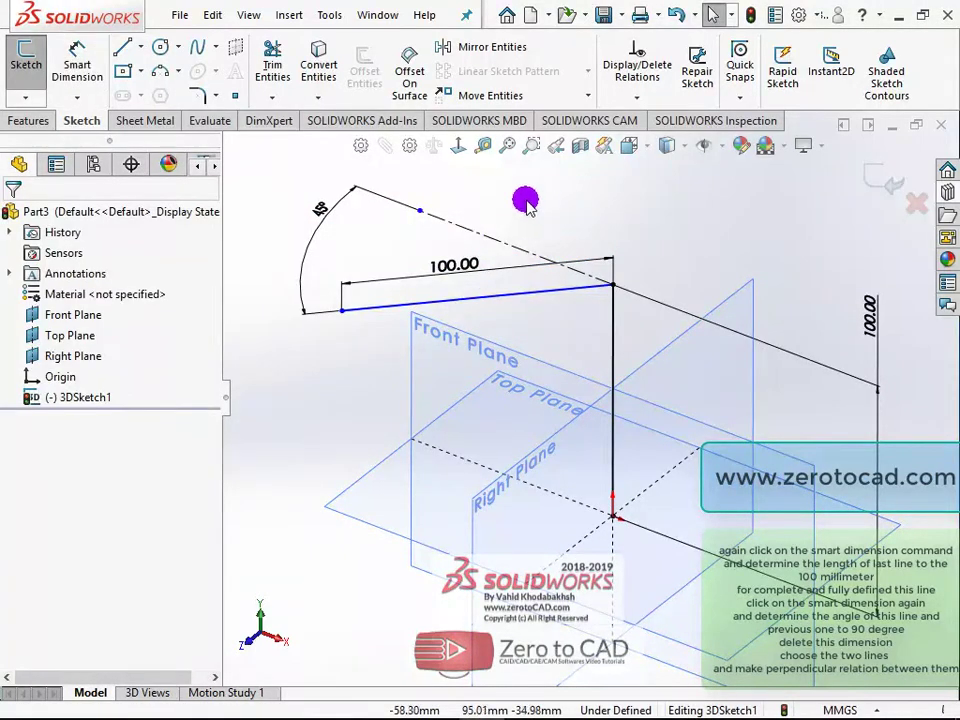
Add a 90° angle dimension between the two lines, then delete it
left_click(77, 66)
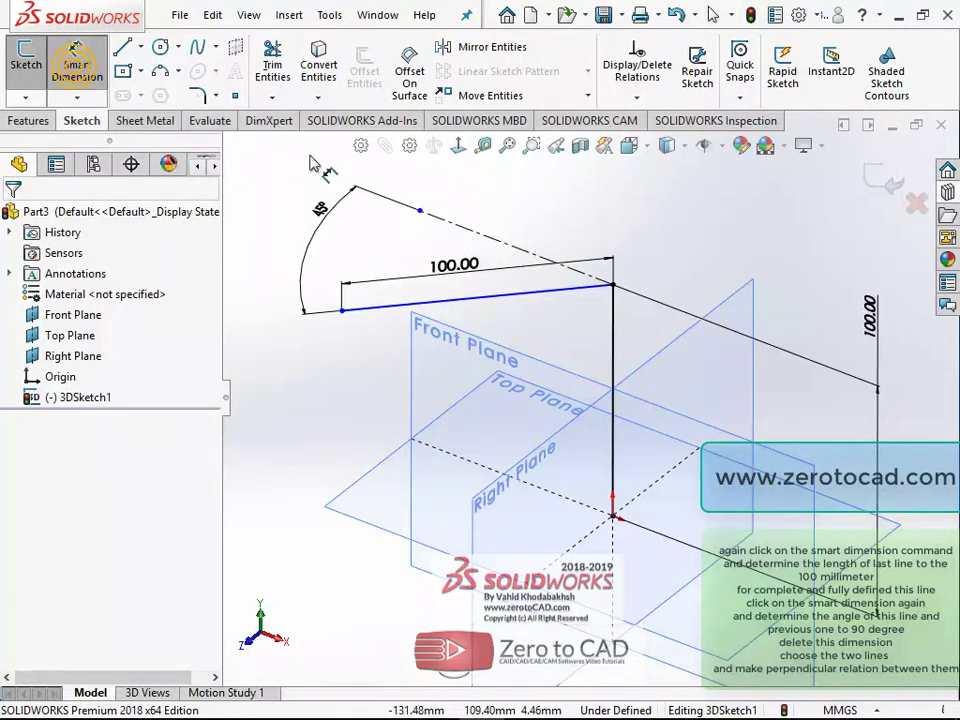
scroll(540, 345, "down", 2)
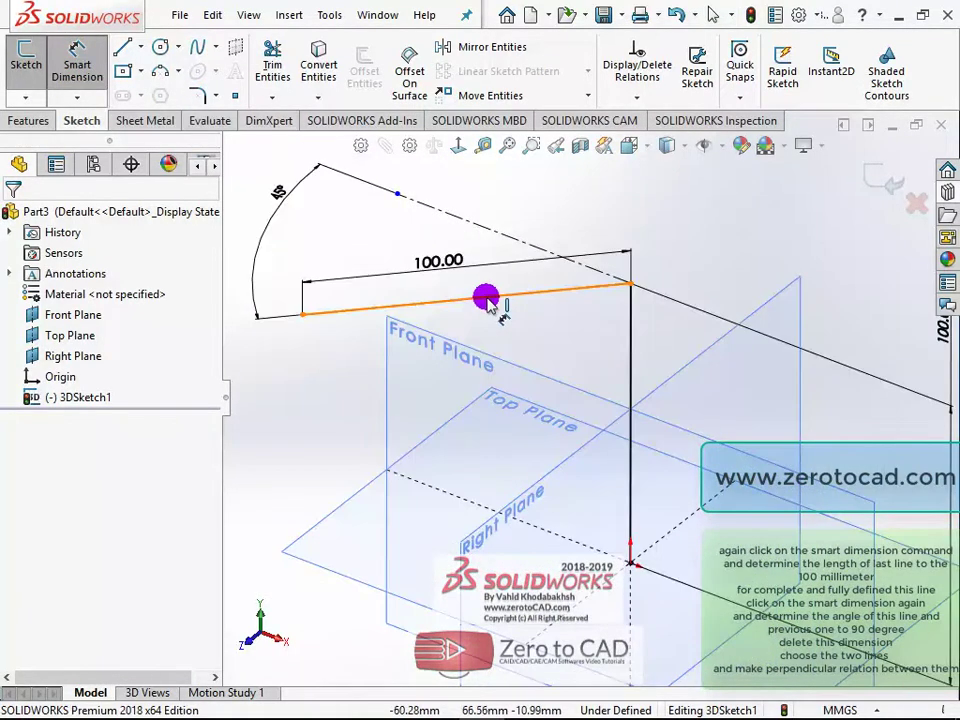
left_click(455, 301)
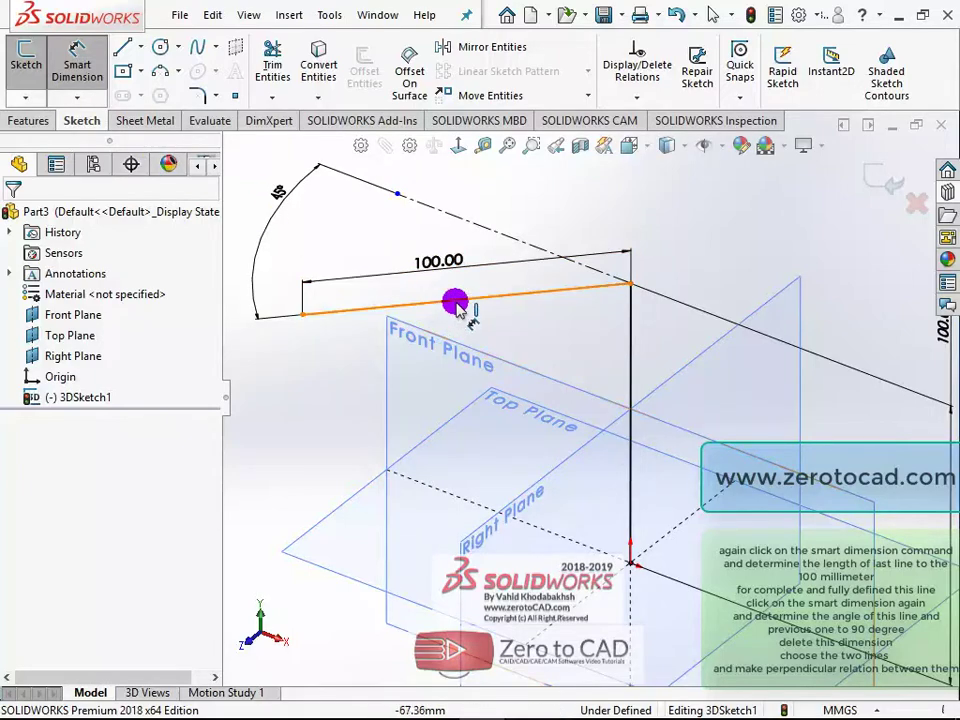
left_click(628, 410)
left_click(553, 364)
left_click(399, 350)
left_click(336, 374)
key("Escape")
left_click(556, 356)
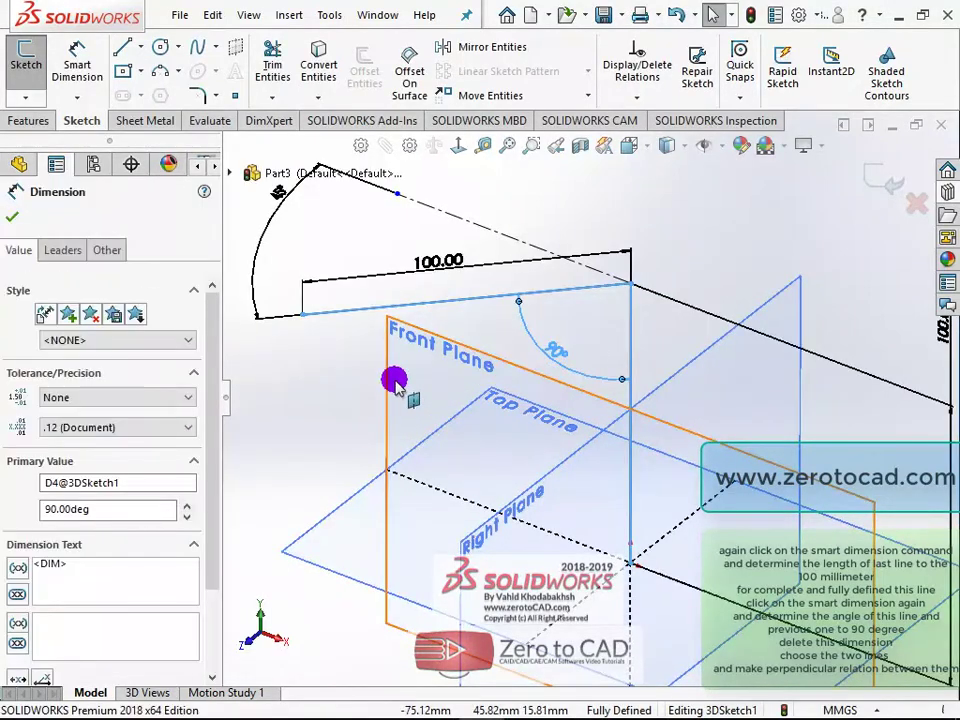
key("Delete")
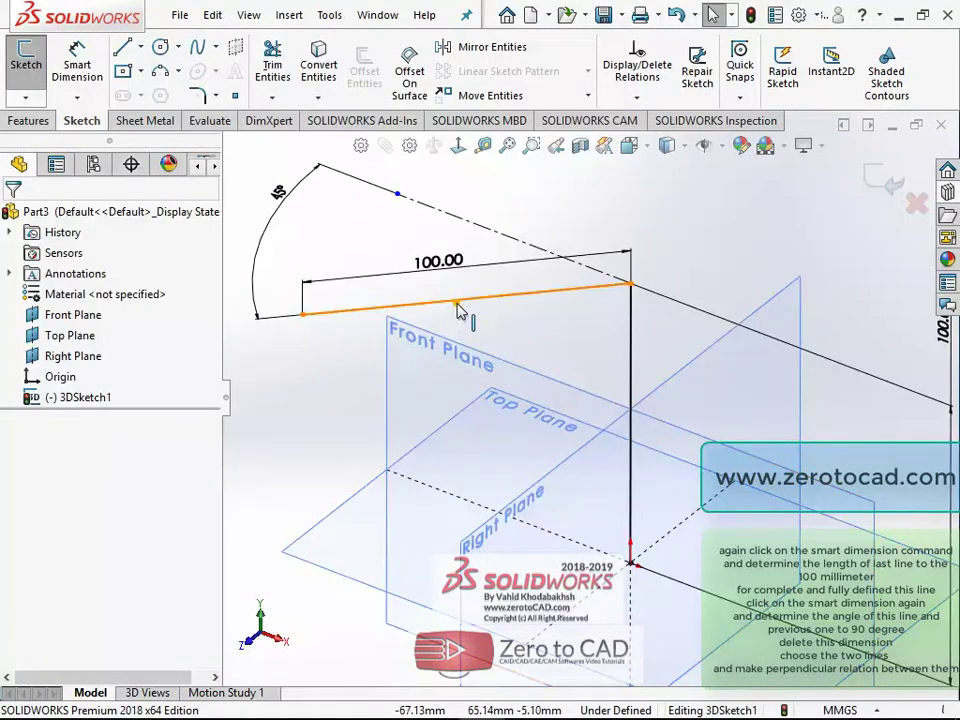
Add a Perpendicular relation between the 100 mm line and the vertical line
left_click(461, 302)
left_click(632, 372, "ctrl")
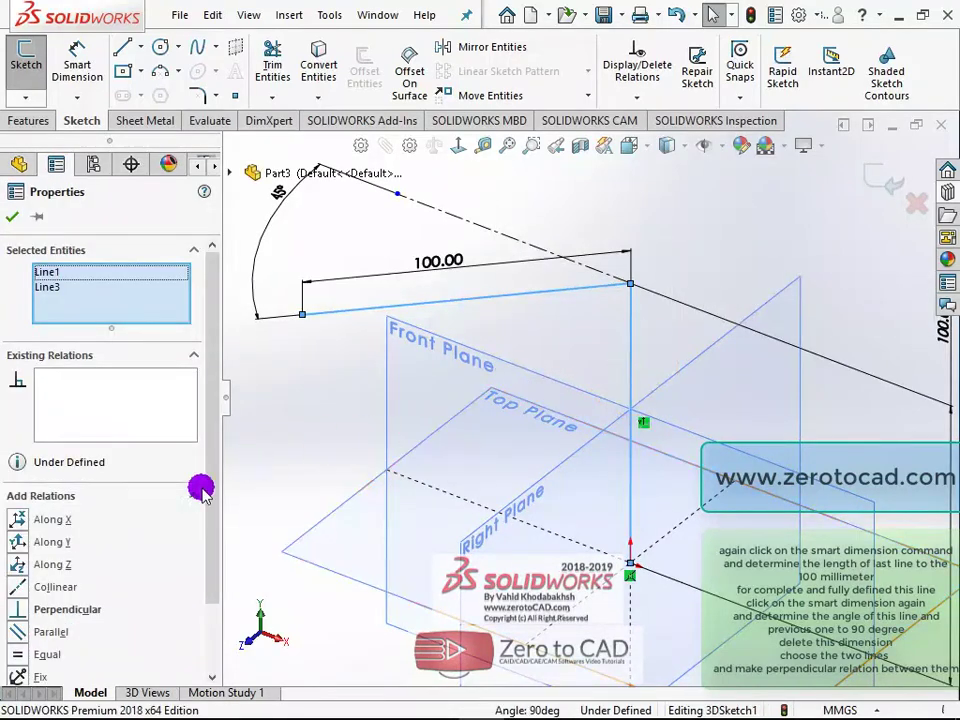
left_click(45, 610)
left_click(106, 382)
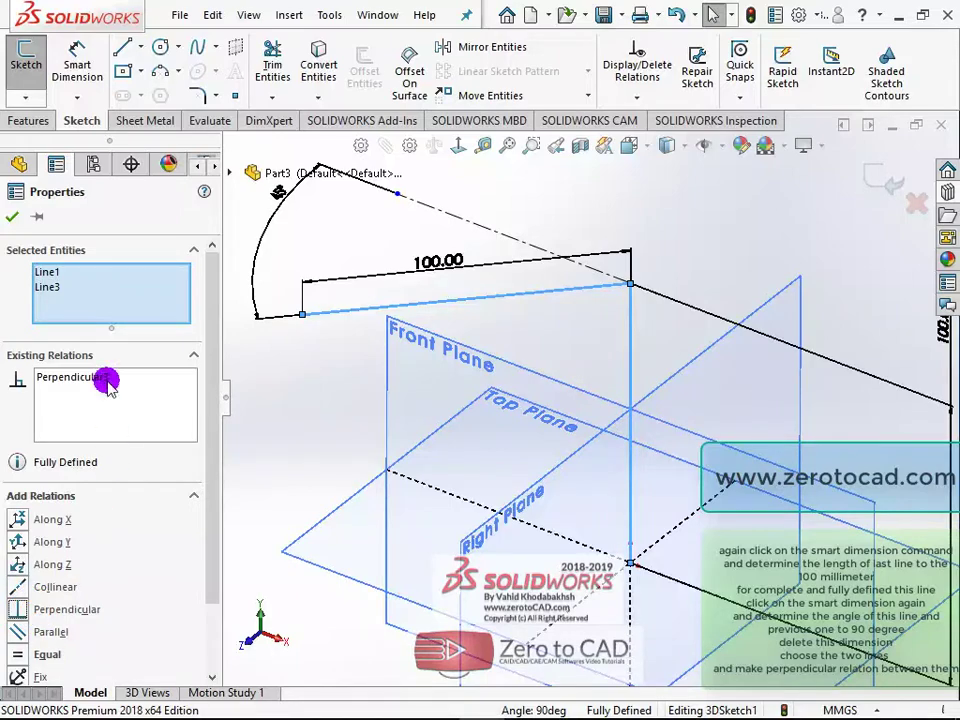
left_click(11, 216)
Place a sketch point to the left of the reference planes
middle_click(578, 358)
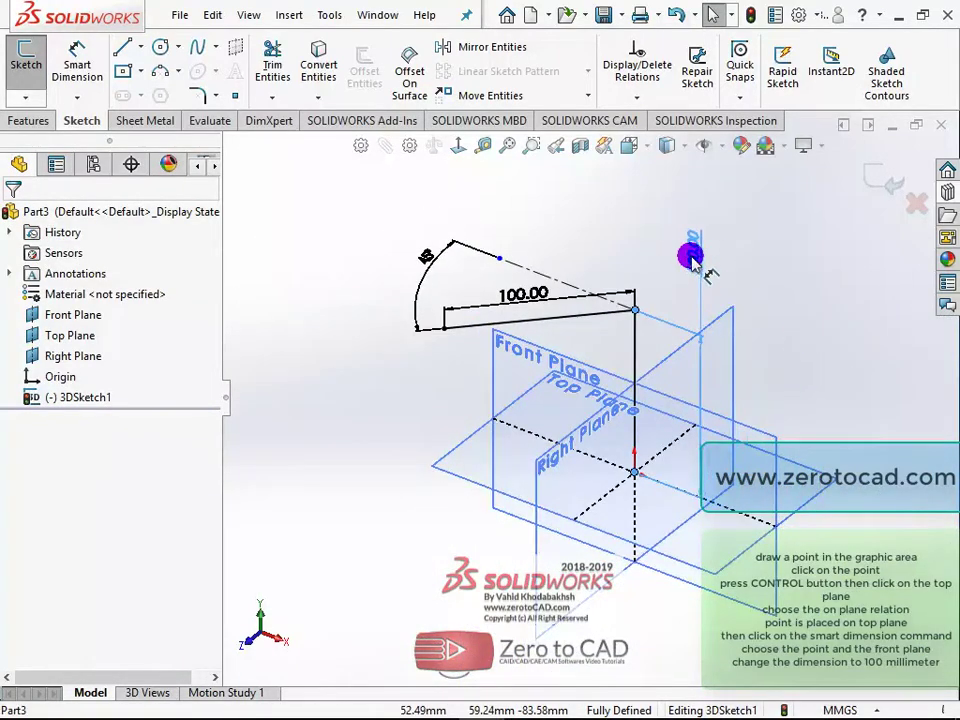
mouse_move(705, 317)
middle_mouse_down()
mouse_move(619, 315)
mouse_move(635, 345)
mouse_move(583, 392)
mouse_move(568, 377)
middle_mouse_up()
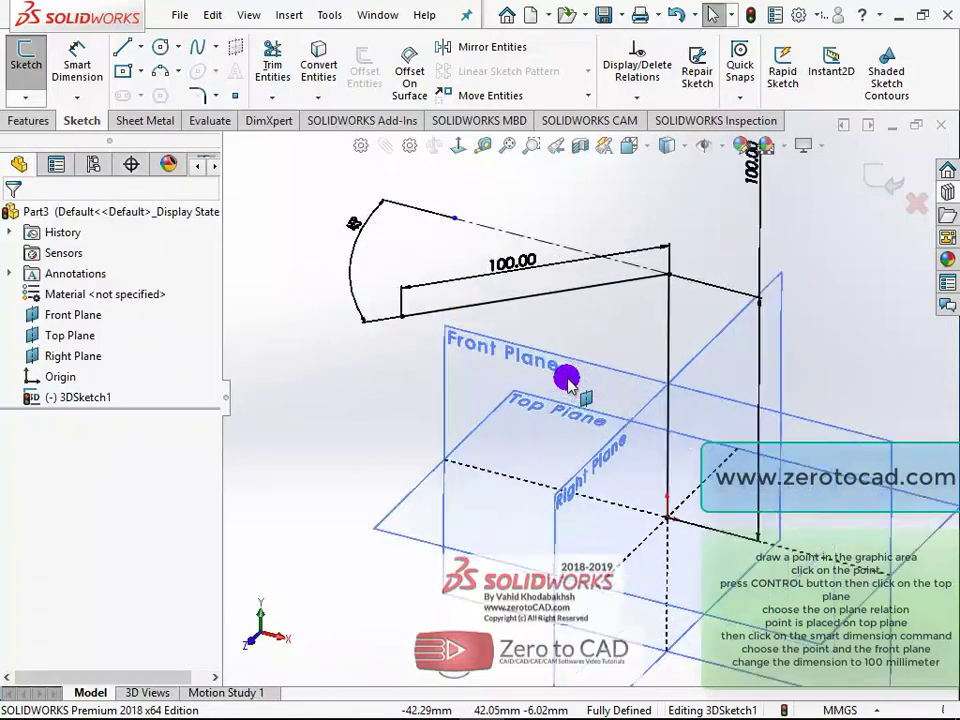
left_click(241, 96)
left_click(318, 443)
left_click(321, 492)
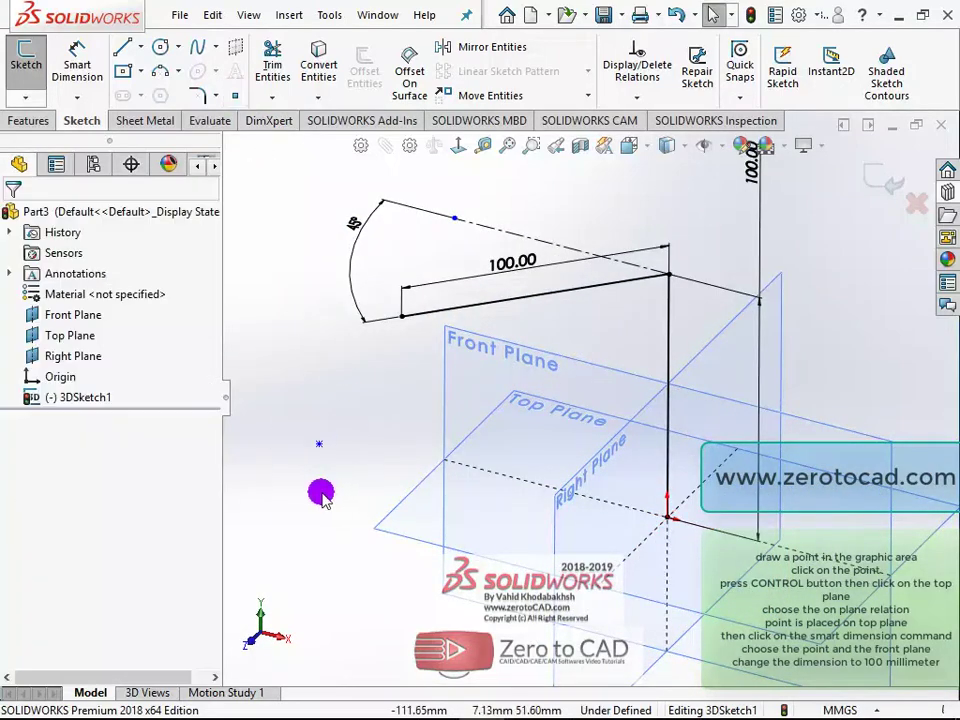
Constrain the sketch point On Plane with the Top Plane
left_click(319, 445)
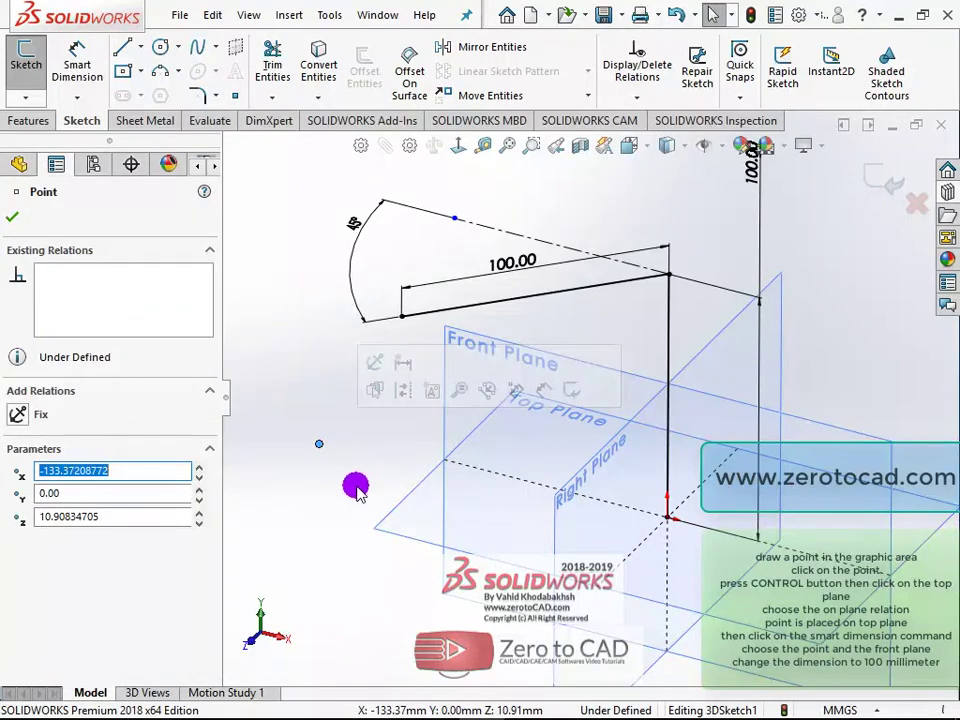
left_click(407, 500, "ctrl")
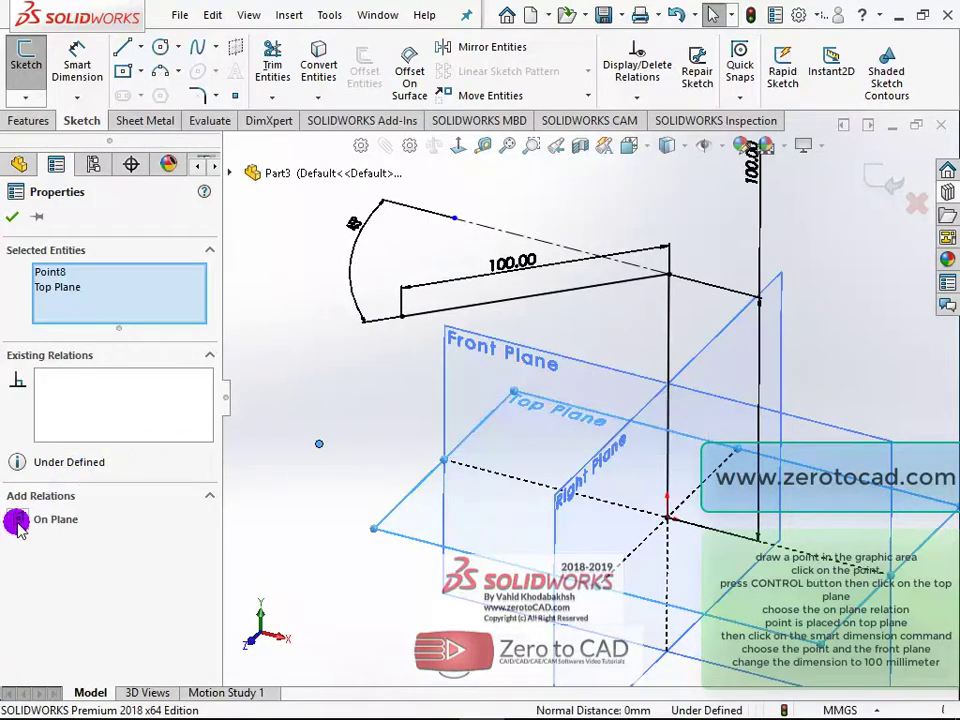
left_click(12, 216)
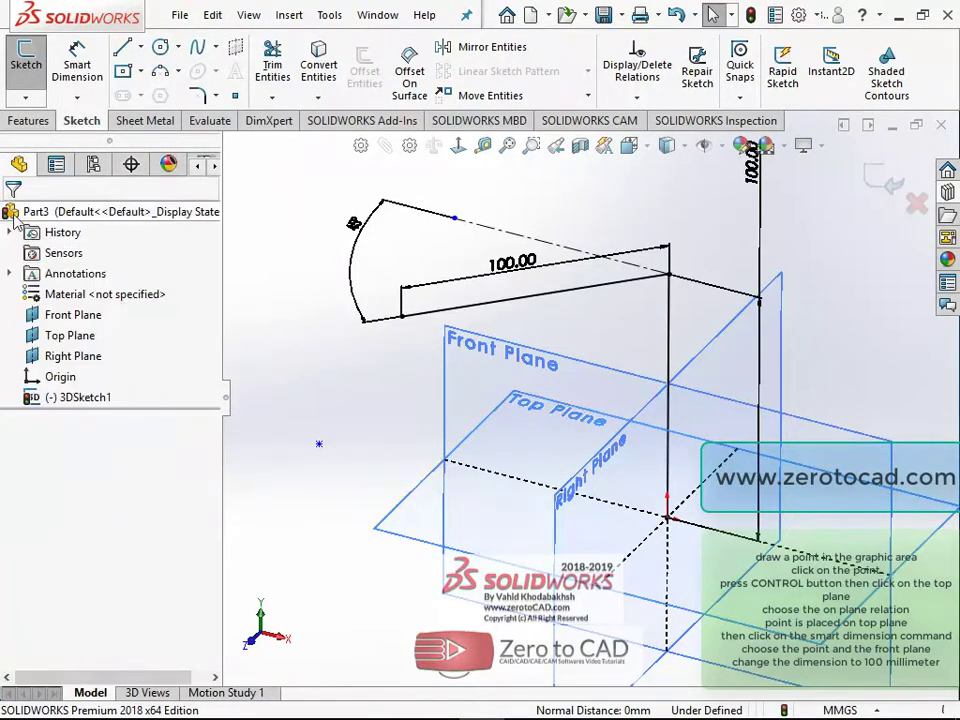
mouse_move(296, 537)
middle_mouse_down()
mouse_move(279, 525)
mouse_move(399, 450)
mouse_move(381, 459)
mouse_move(366, 516)
mouse_move(349, 505)
middle_mouse_up()
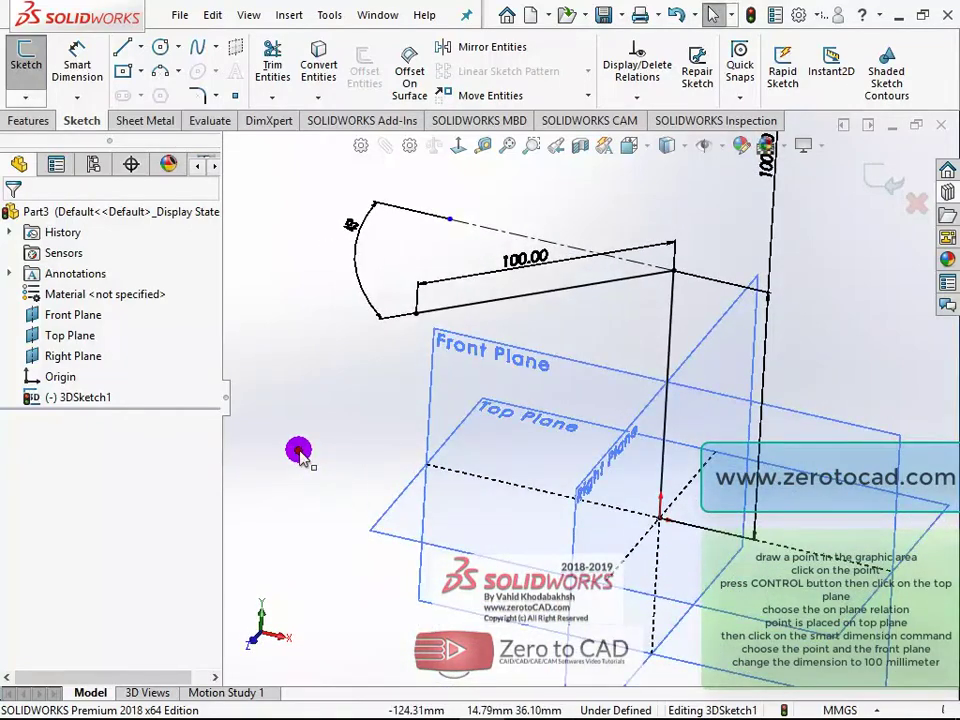
Dimension the sketch point 100 mm from the Front Plane
left_click(296, 482)
key("Escape")
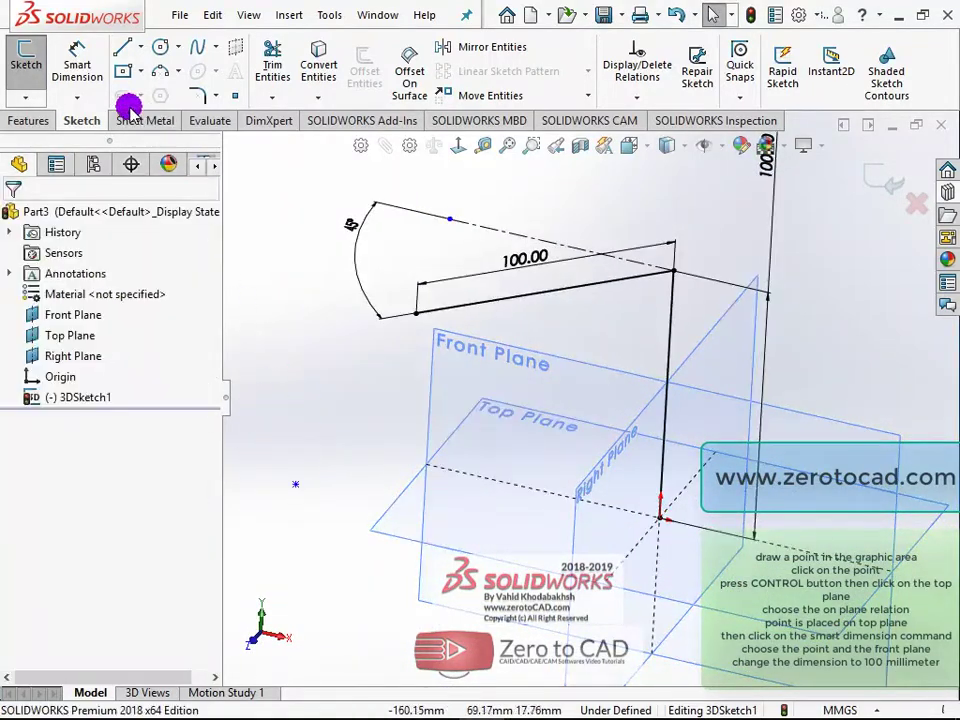
left_click(77, 72)
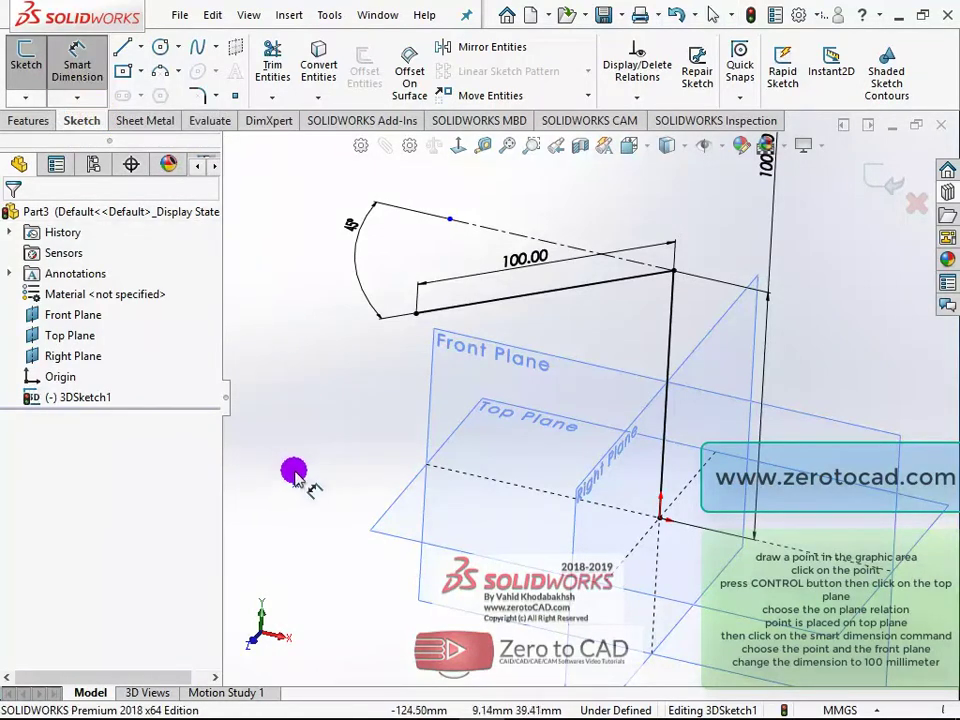
left_click(295, 483)
left_click(430, 373)
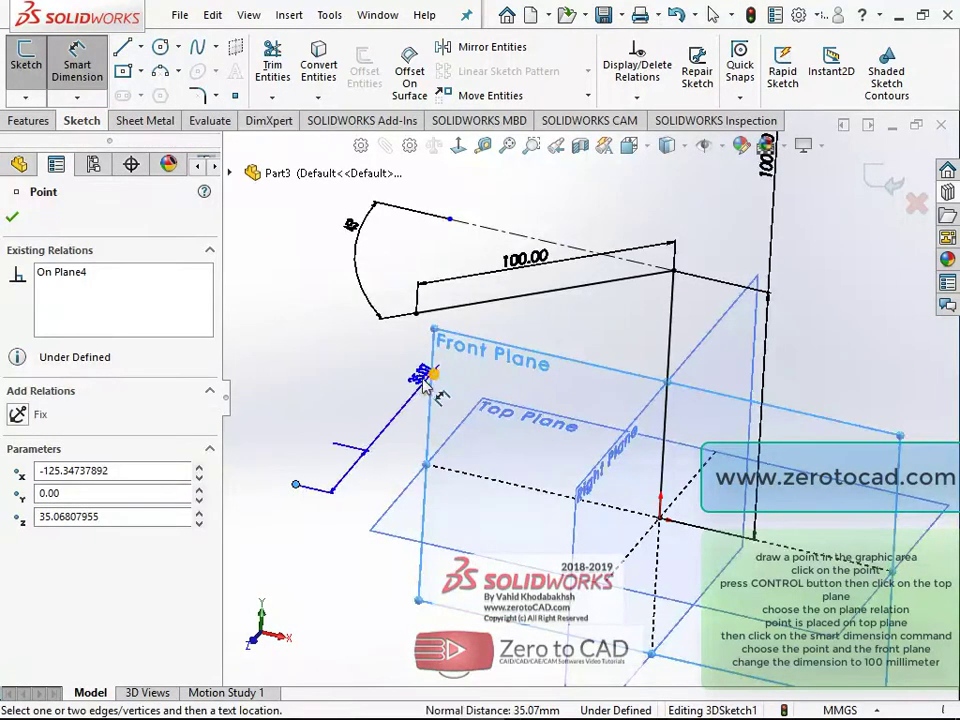
mouse_move(430, 373)
middle_mouse_down()
mouse_move(356, 394)
mouse_move(350, 414)
middle_mouse_up()
left_click(293, 420)
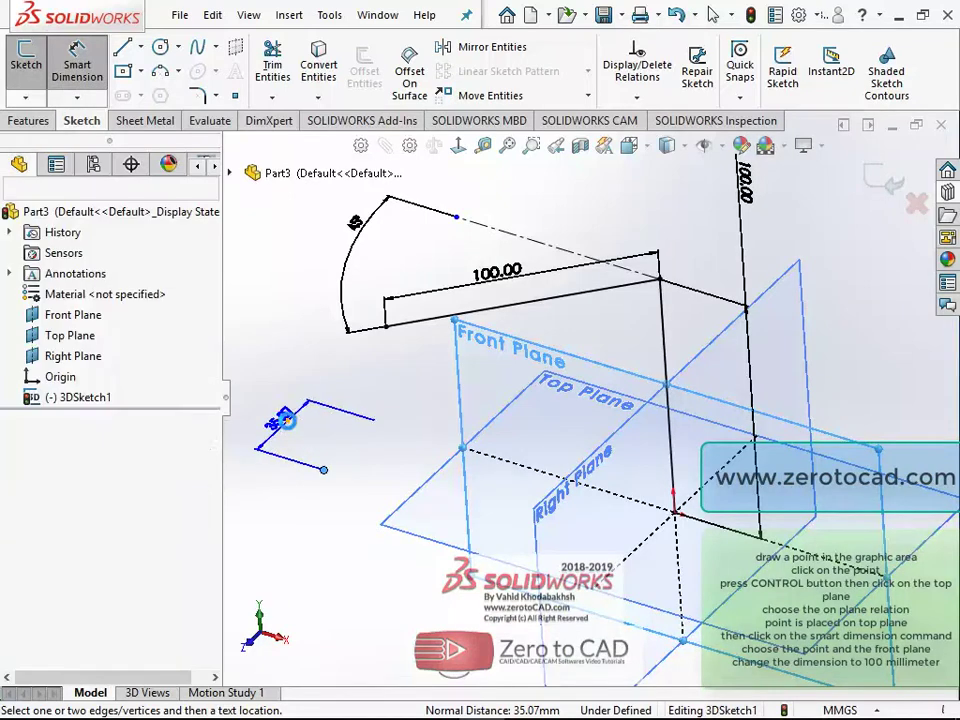
type("100")
key("Return")
key("f")
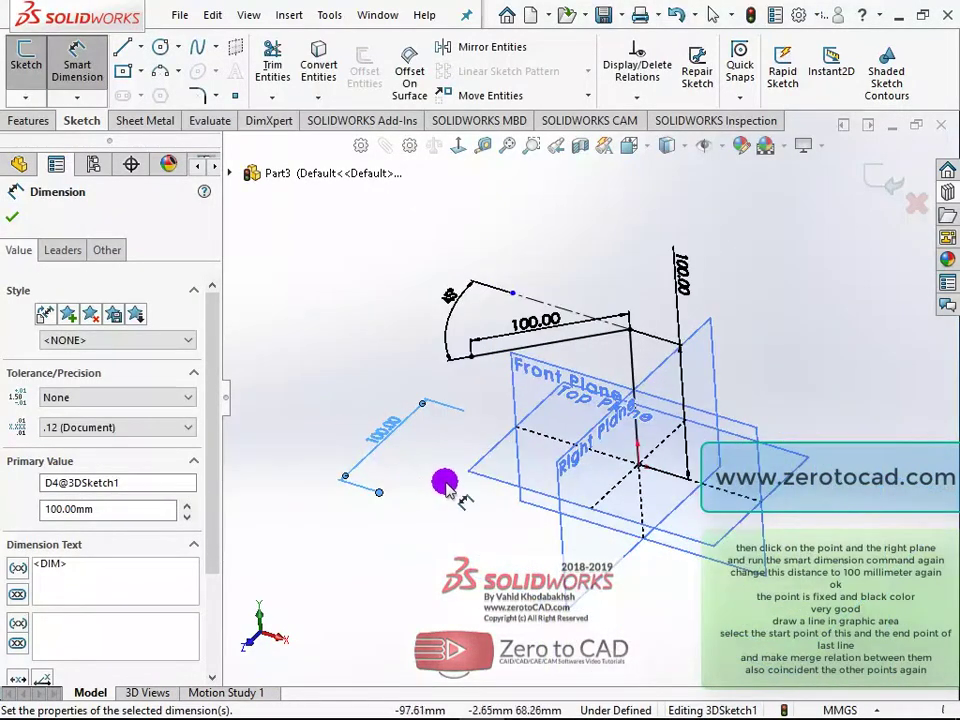
left_click(443, 486)
Dimension the sketch point 100 mm from the Right Plane
middle_click_drag(443, 486, 383, 490)
left_click(381, 489)
left_click(560, 547)
left_click(340, 545)
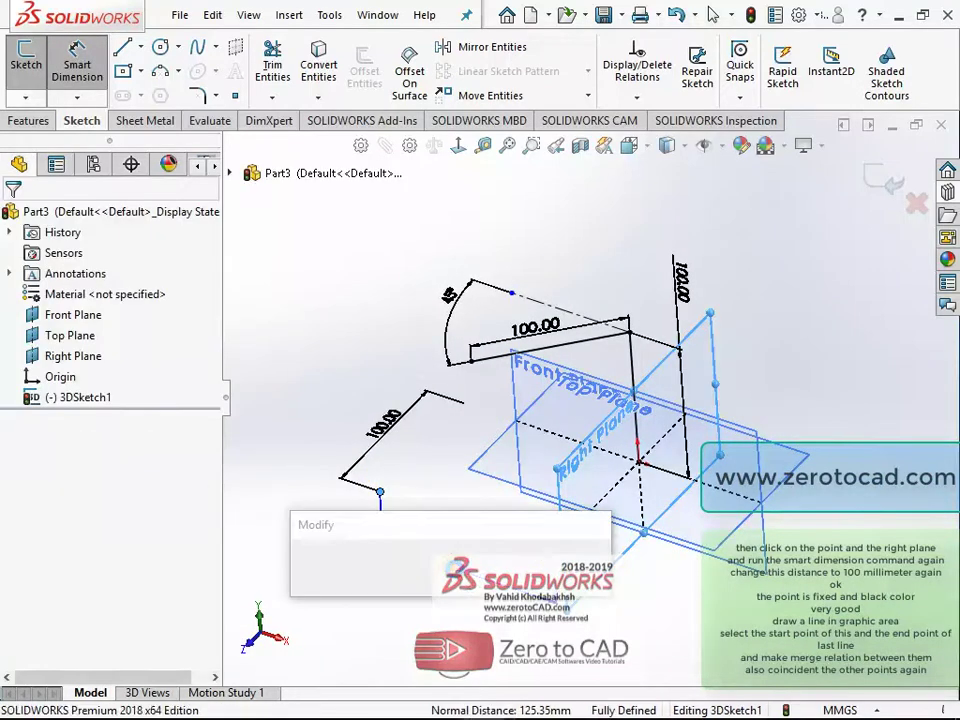
type("100")
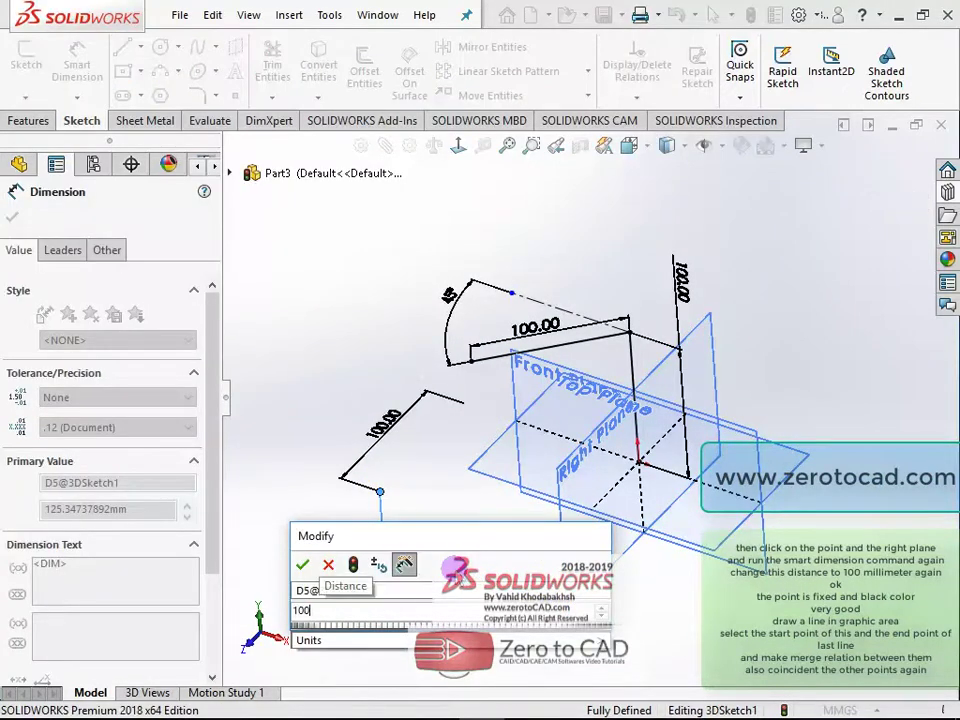
key("Return")
left_click(341, 399)
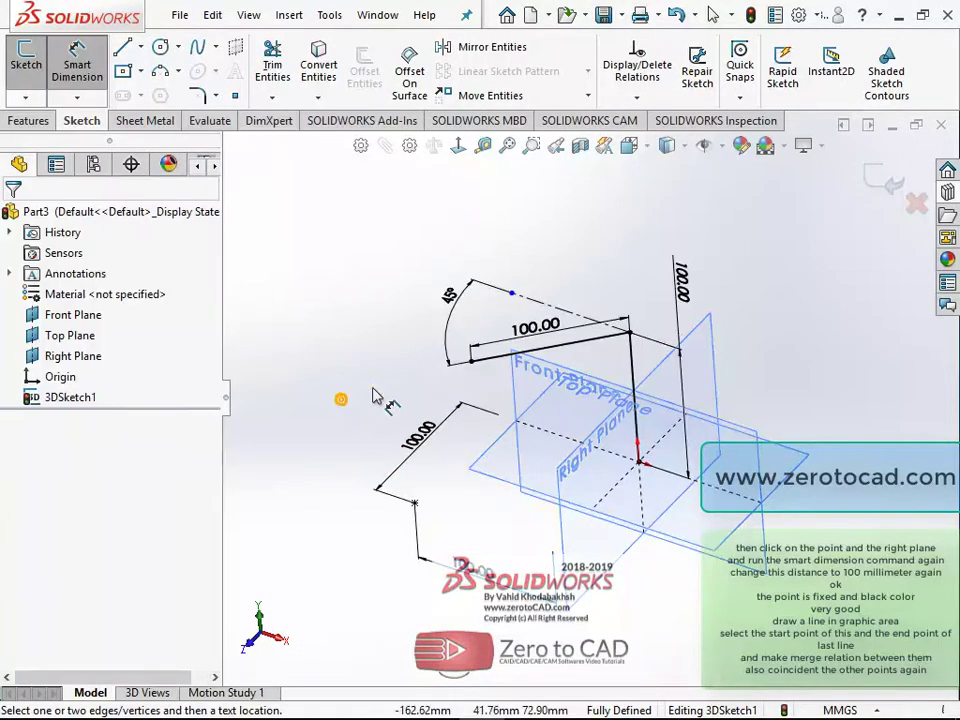
mouse_move(389, 381)
middle_mouse_down()
mouse_move(428, 356)
mouse_move(405, 306)
mouse_move(415, 349)
mouse_move(583, 476)
mouse_move(439, 421)
mouse_move(323, 342)
mouse_move(331, 307)
mouse_move(316, 314)
middle_mouse_up()
Draw a new line rising from near the fixed point toward the path's open end
key("Escape")
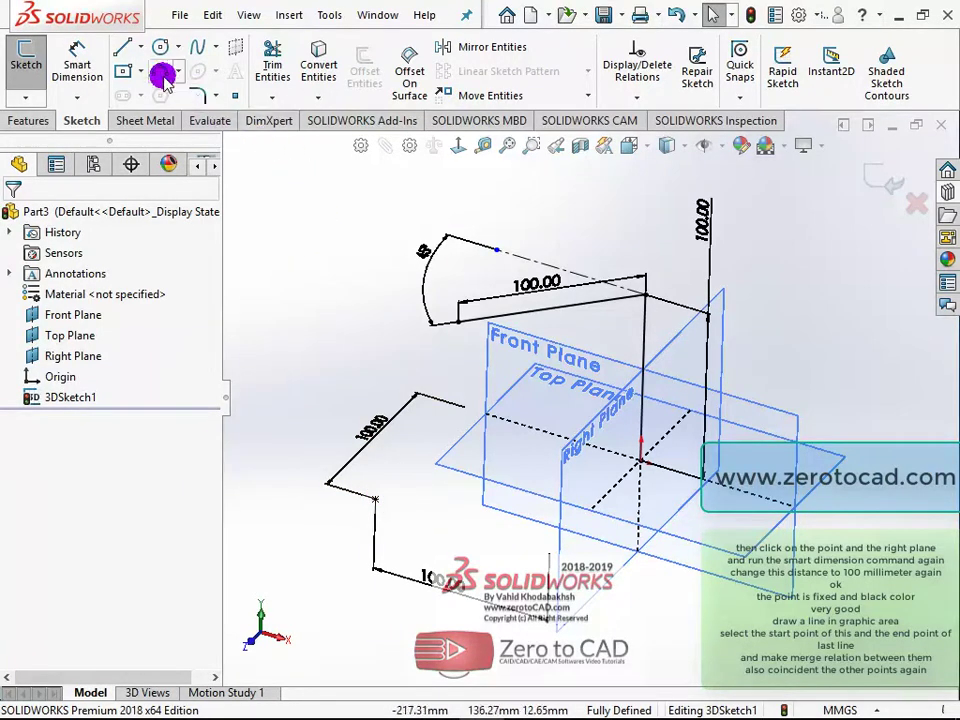
left_click(121, 50)
left_click(311, 400)
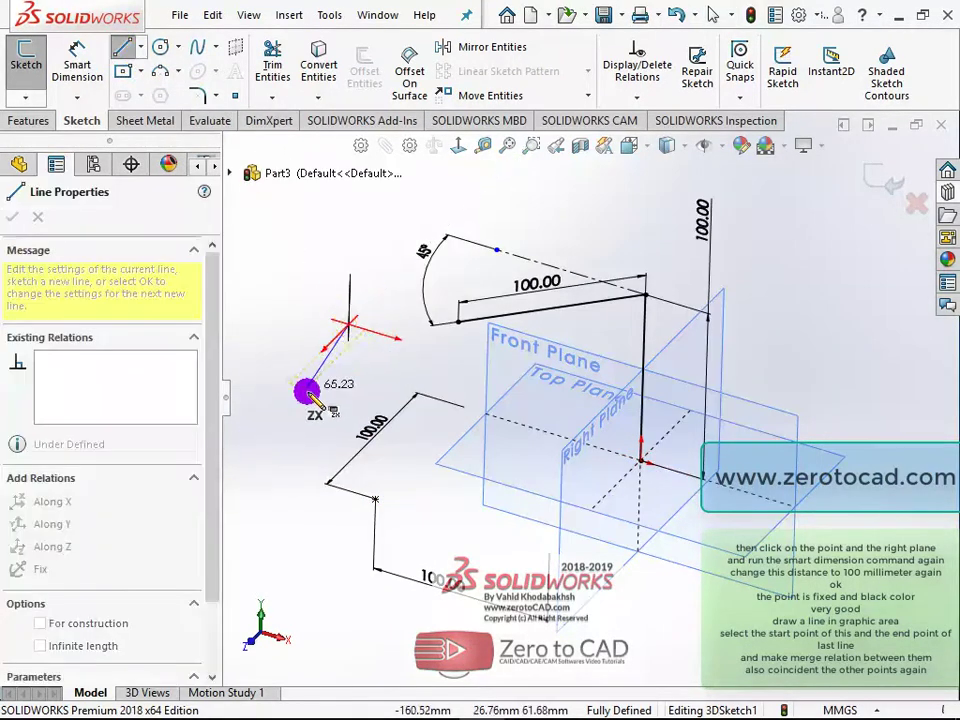
left_click(348, 323)
key("Escape")
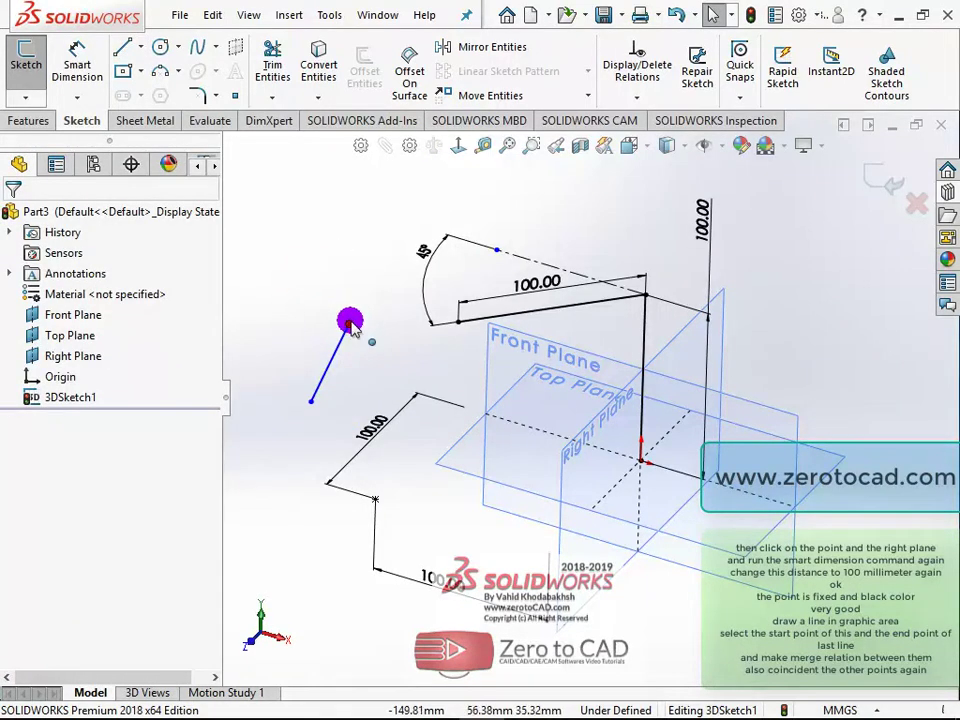
Merge the line's upper endpoint onto the open end of the path
left_click(349, 323)
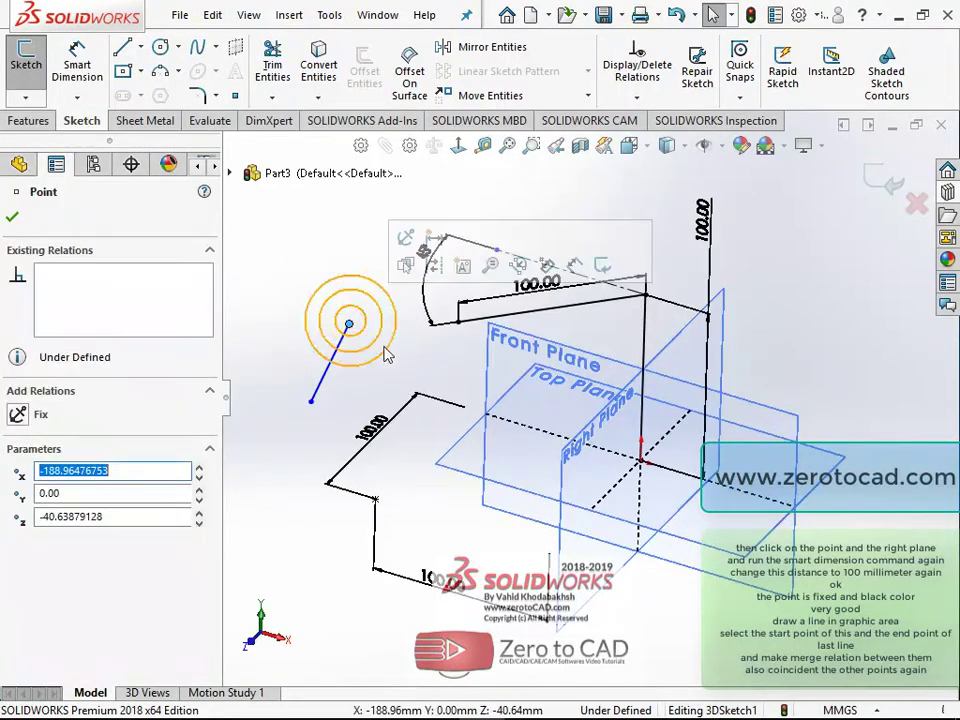
left_click(458, 323, "ctrl")
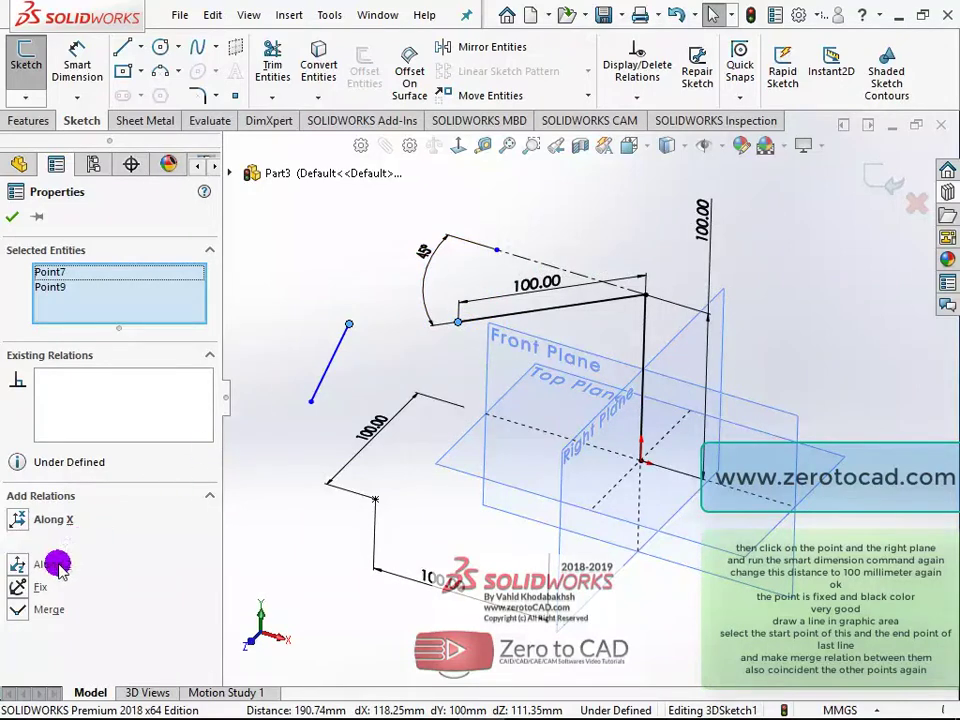
left_click(18, 612)
left_click(12, 219)
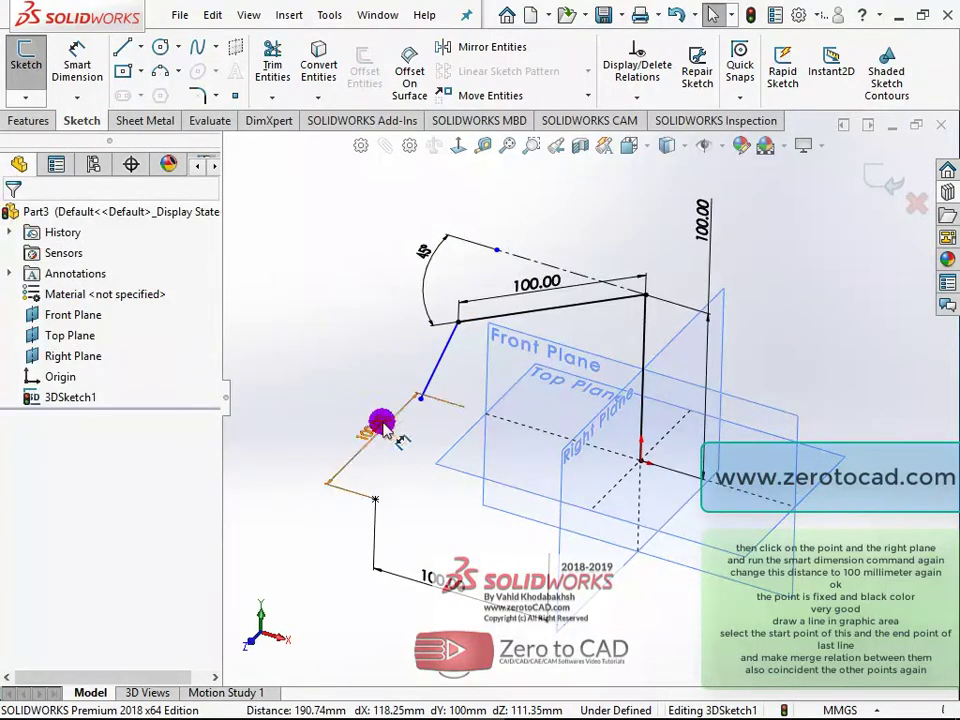
Make the line's lower end coincident with the fixed point
left_click_drag(424, 405, 339, 393)
left_click(376, 499, "ctrl")
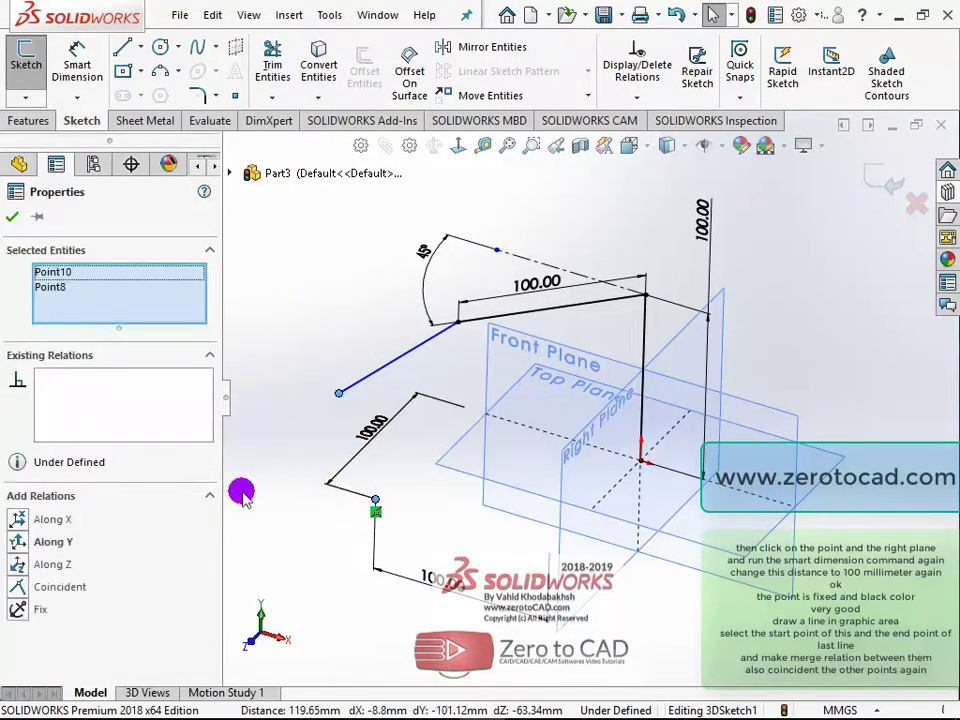
left_click(33, 587)
left_click(12, 217)
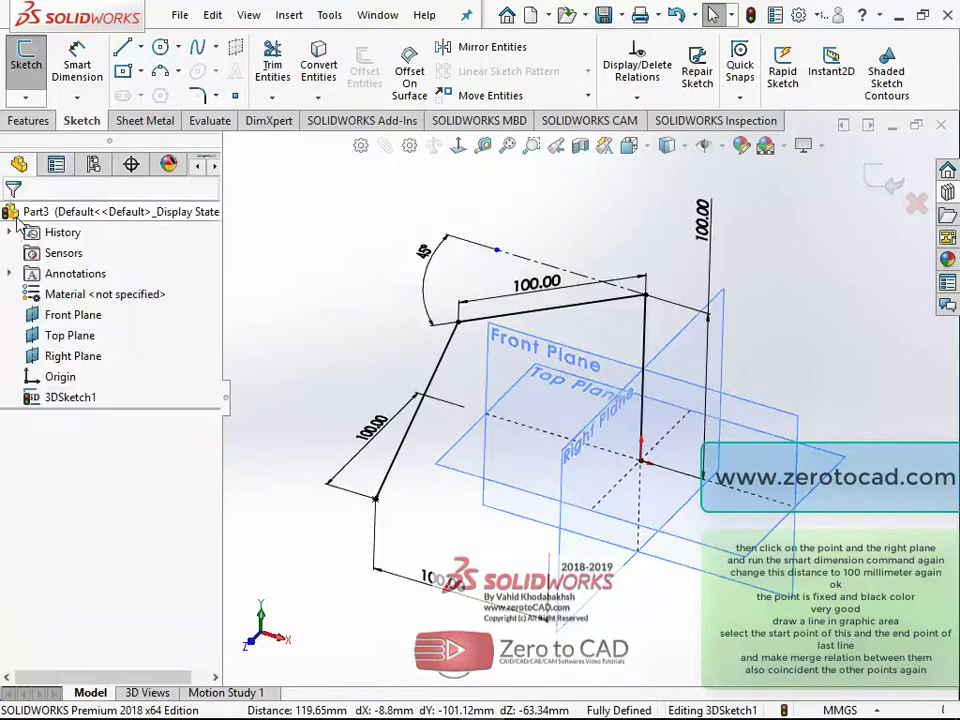
Fillet the upper-right corner and the new line's corner with 30 mm sketch fillets
mouse_move(289, 265)
middle_mouse_down()
mouse_move(555, 332)
mouse_move(553, 358)
mouse_move(542, 328)
mouse_move(522, 318)
middle_mouse_up()
mouse_move(540, 278)
left_mouse_down()
mouse_move(561, 274)
mouse_move(553, 245)
left_mouse_up()
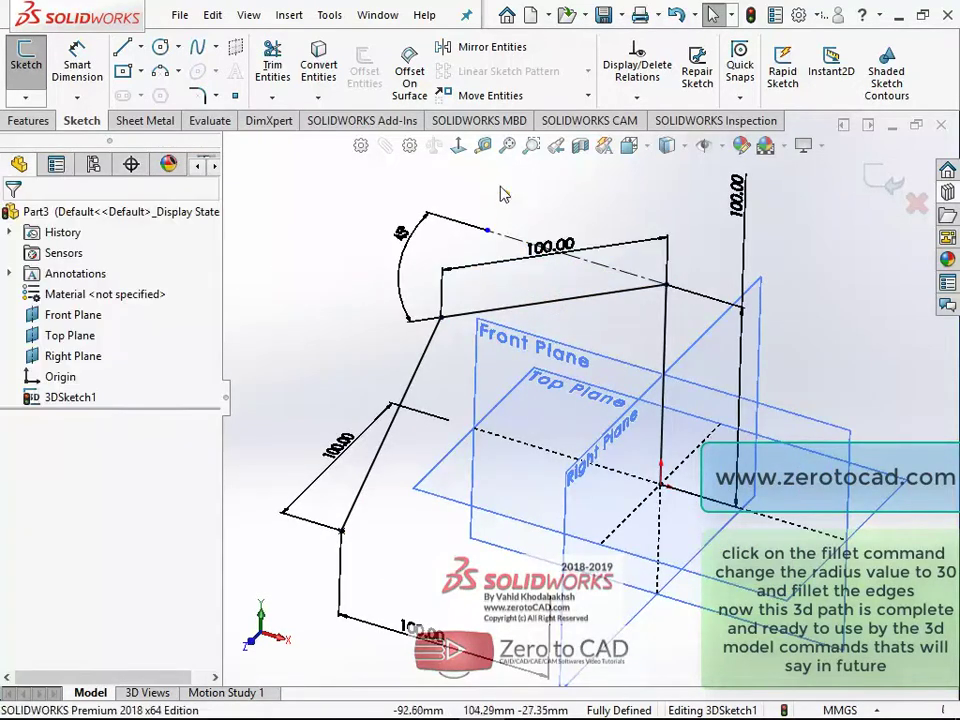
left_click(205, 96)
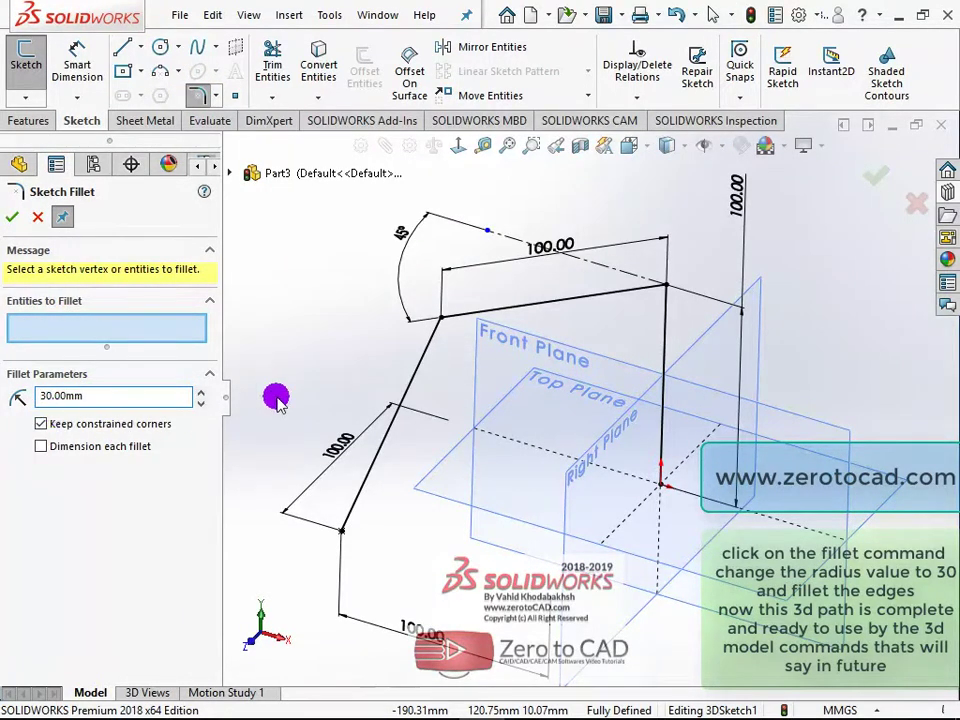
left_click(665, 285)
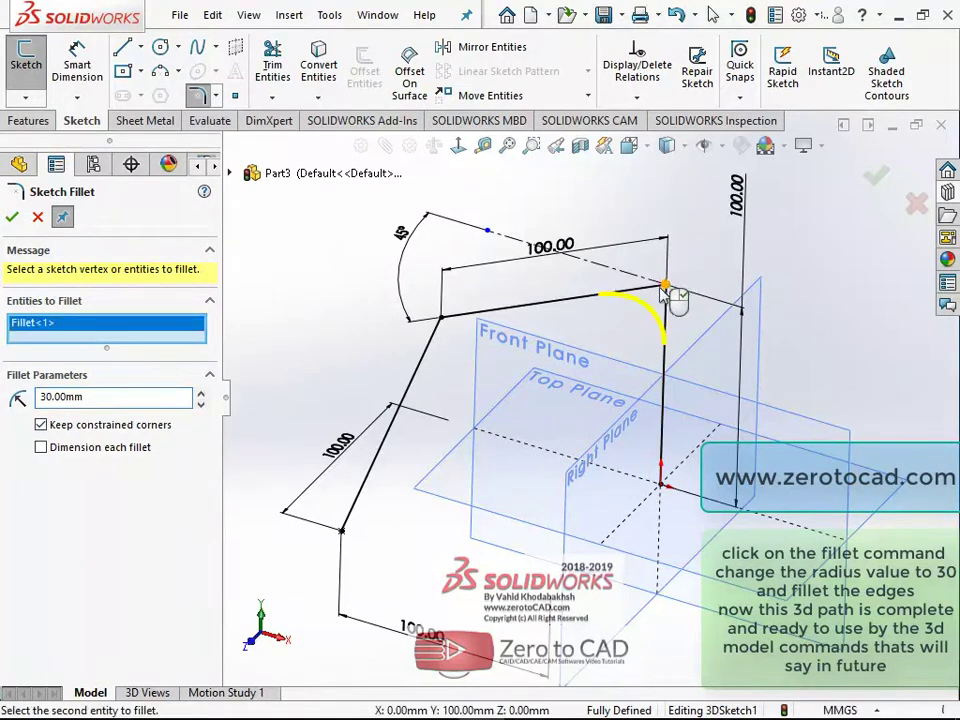
left_click(443, 319)
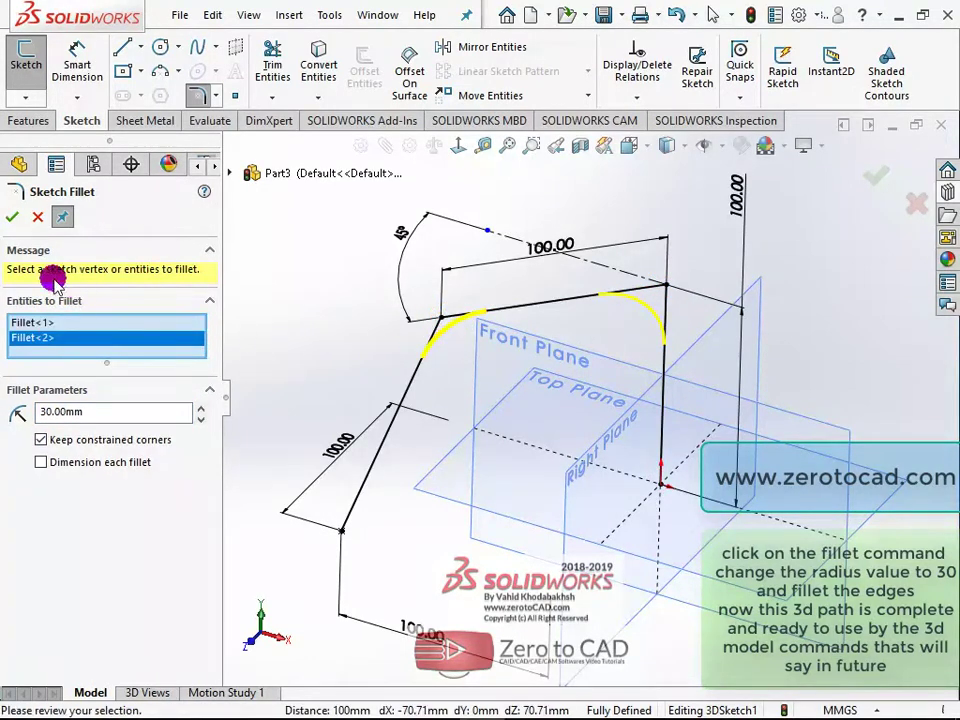
left_click(13, 217)
left_click(13, 217)
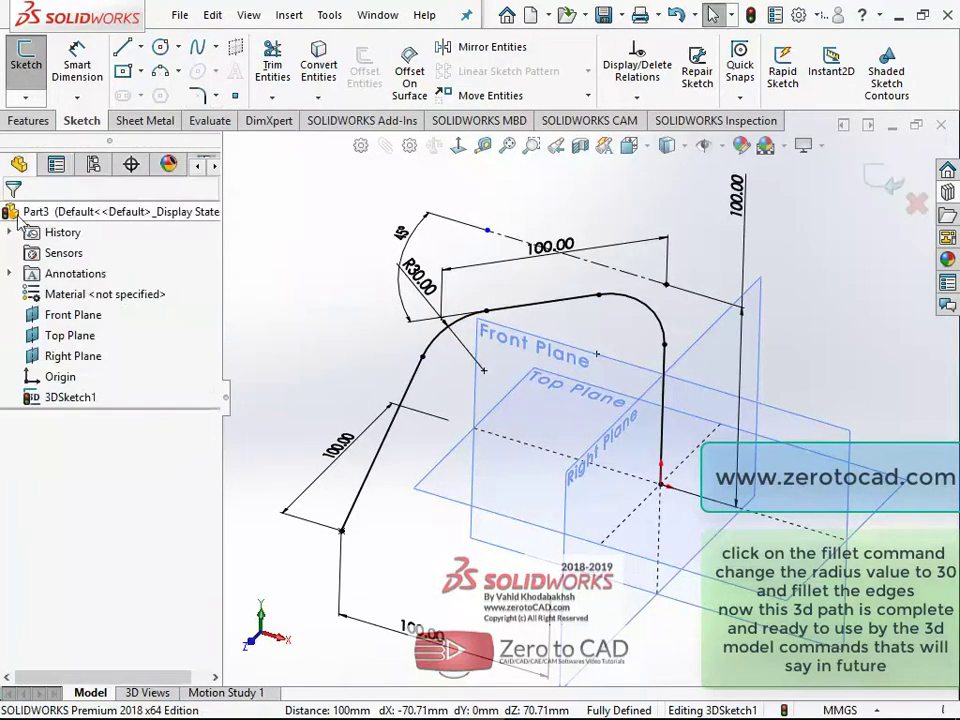
Orbit the view to inspect the finished path with its two R30 fillets
mouse_move(337, 236)
middle_mouse_down()
mouse_move(349, 332)
mouse_move(346, 215)
mouse_move(345, 240)
mouse_move(332, 171)
mouse_move(332, 246)
mouse_move(433, 285)
middle_mouse_up()
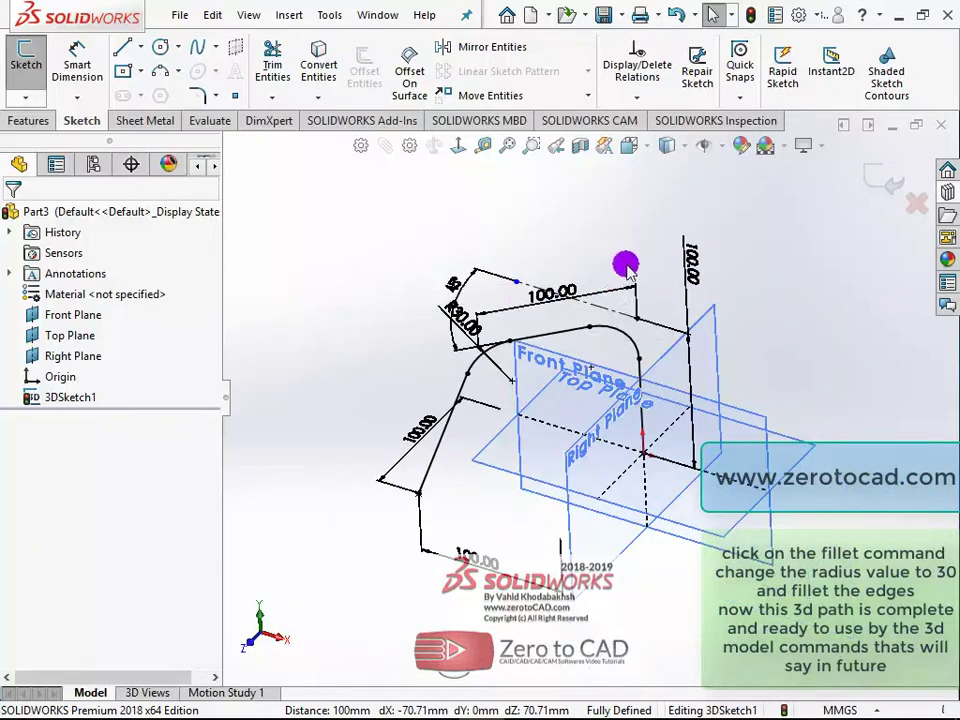
mouse_move(629, 260)
middle_mouse_down()
mouse_move(623, 214)
mouse_move(632, 223)
mouse_move(619, 276)
mouse_move(621, 396)
mouse_move(626, 236)
mouse_move(613, 218)
mouse_move(516, 186)
mouse_move(249, 211)
mouse_move(150, 197)
mouse_move(86, 274)
mouse_move(129, 339)
mouse_move(103, 240)
mouse_move(126, 294)
mouse_move(104, 309)
mouse_move(596, 386)
mouse_move(617, 364)
middle_mouse_up()
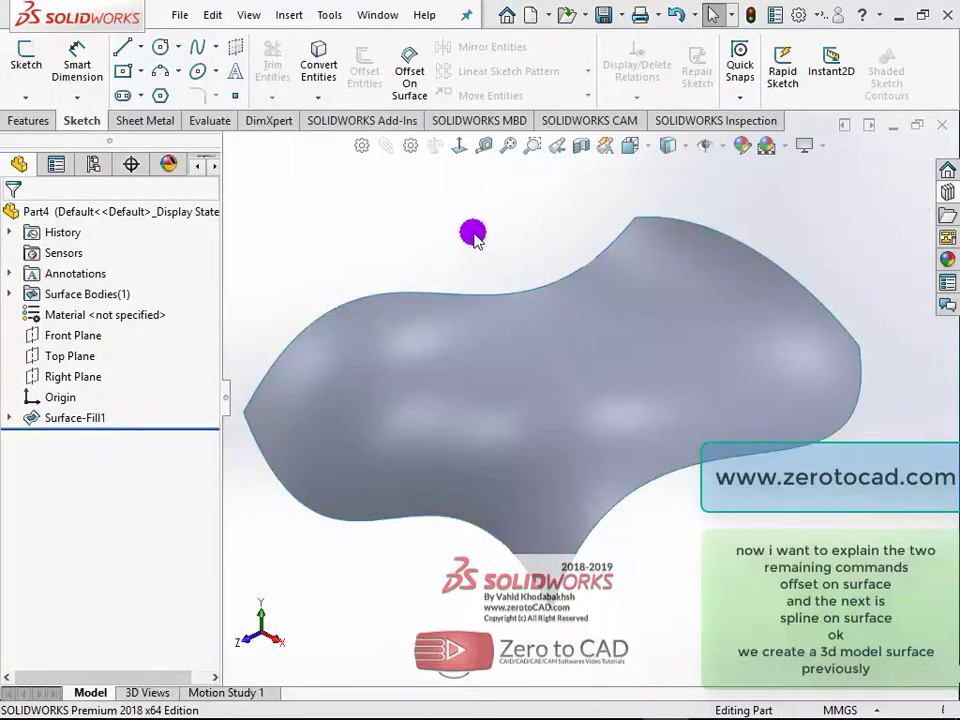
Start a new 3D sketch, 3DSketch3, on Part4's Surface-Fill1, viewed from above
middle_click_drag(473, 234, 505, 308)
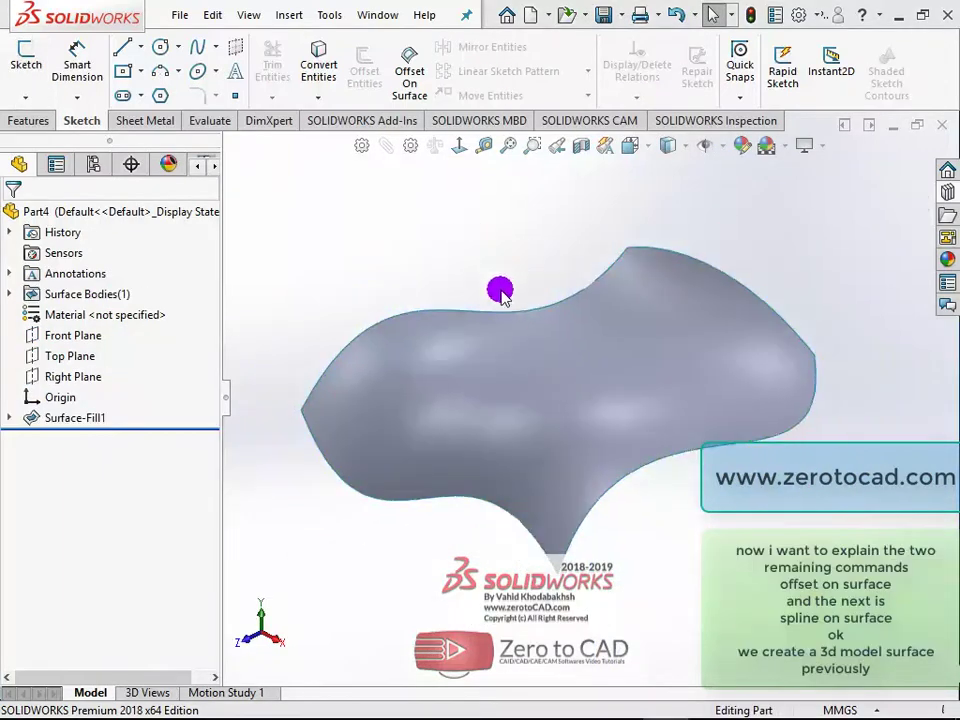
middle_click_drag(540, 376, 498, 272)
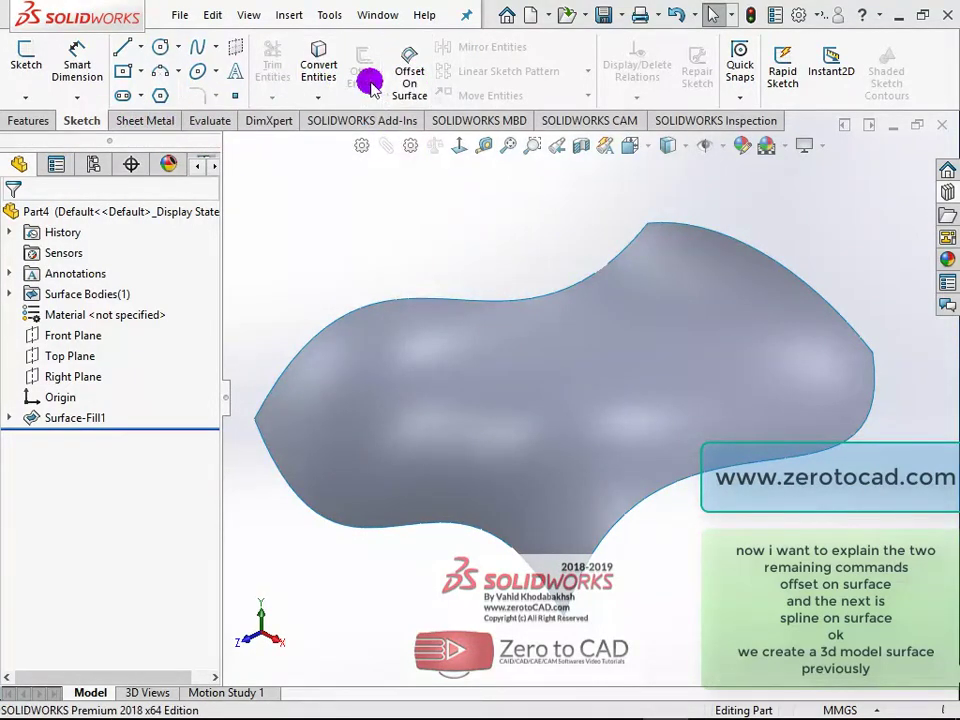
left_click(215, 47)
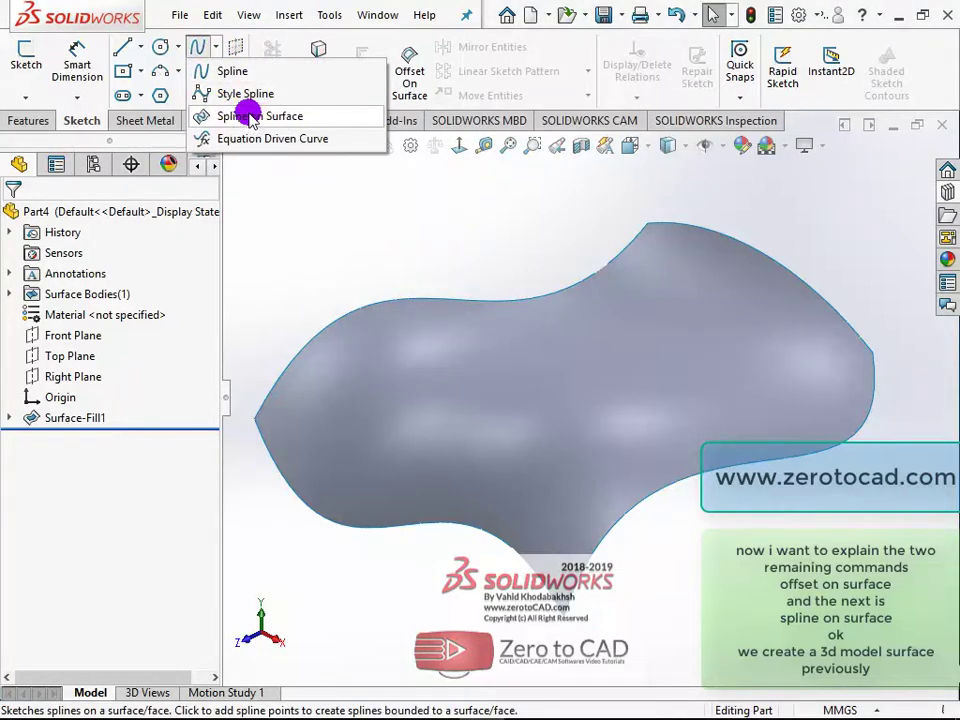
left_click(293, 214)
left_click(25, 97)
left_click(60, 140)
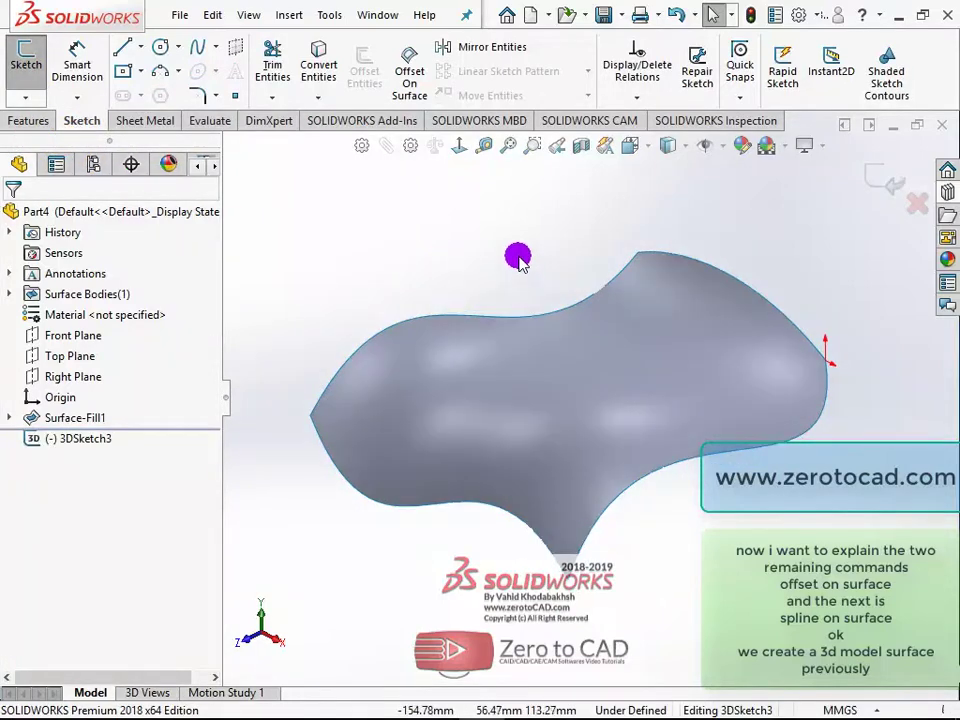
key("Up")
key("Up")
key("Up")
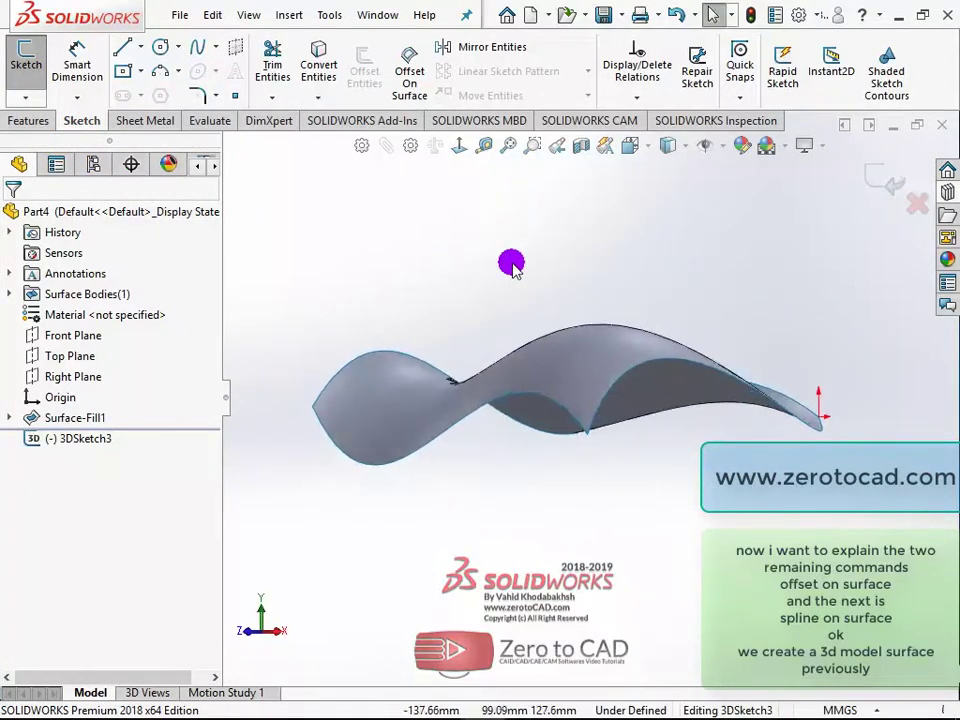
middle_click_drag(511, 263, 163, 220)
mouse_move(586, 244)
middle_mouse_down()
mouse_move(491, 229)
mouse_move(424, 193)
mouse_move(454, 227)
mouse_move(431, 286)
mouse_move(384, 281)
mouse_move(422, 294)
mouse_move(429, 279)
mouse_move(412, 310)
mouse_move(420, 300)
middle_mouse_up()
Offset the top boundary edge onto the surface using Offset On Surface
left_click(409, 70)
middle_click_drag(470, 200, 486, 276)
left_click(200, 280)
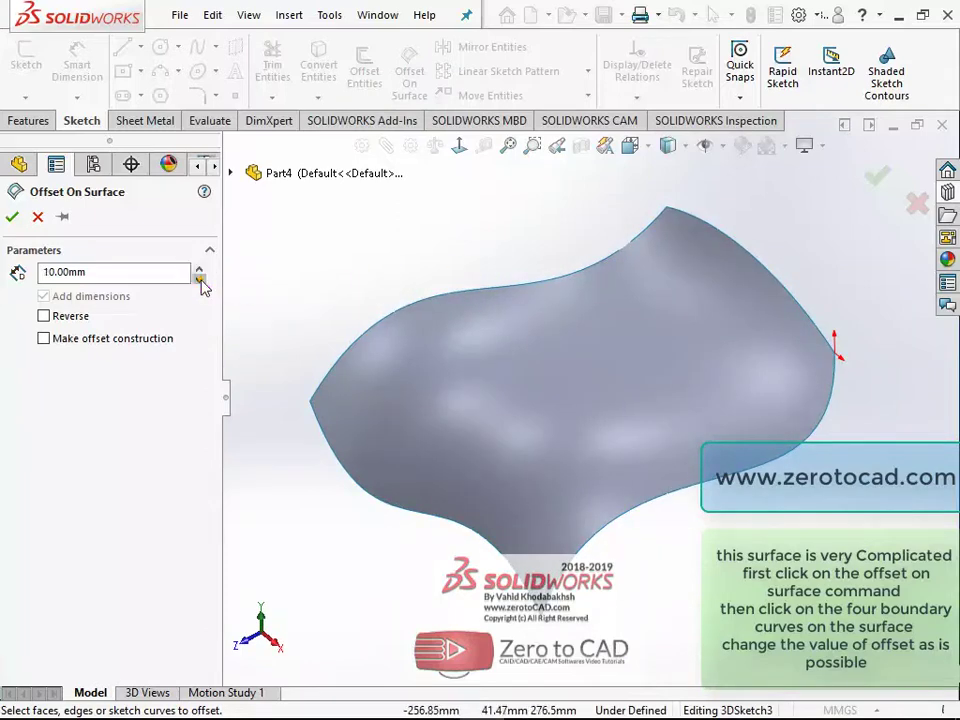
left_click(440, 297)
left_click(385, 298)
Set the offset to 20.00 mm, add the remaining boundary edges, and confirm the curve
left_click(201, 281)
left_click(202, 268)
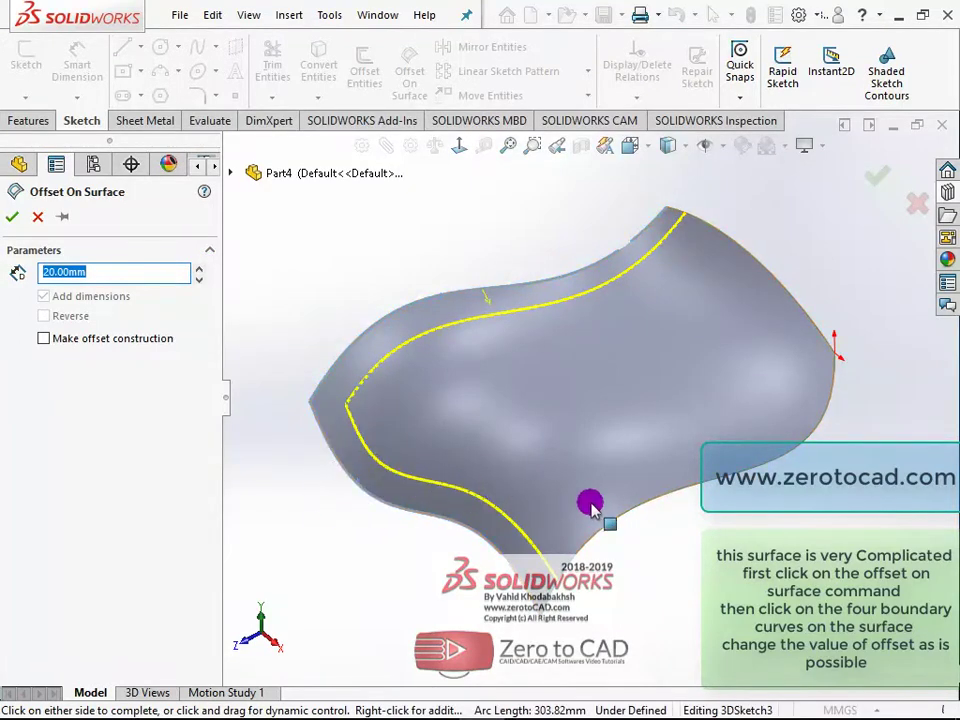
left_click(771, 358)
left_click(777, 281)
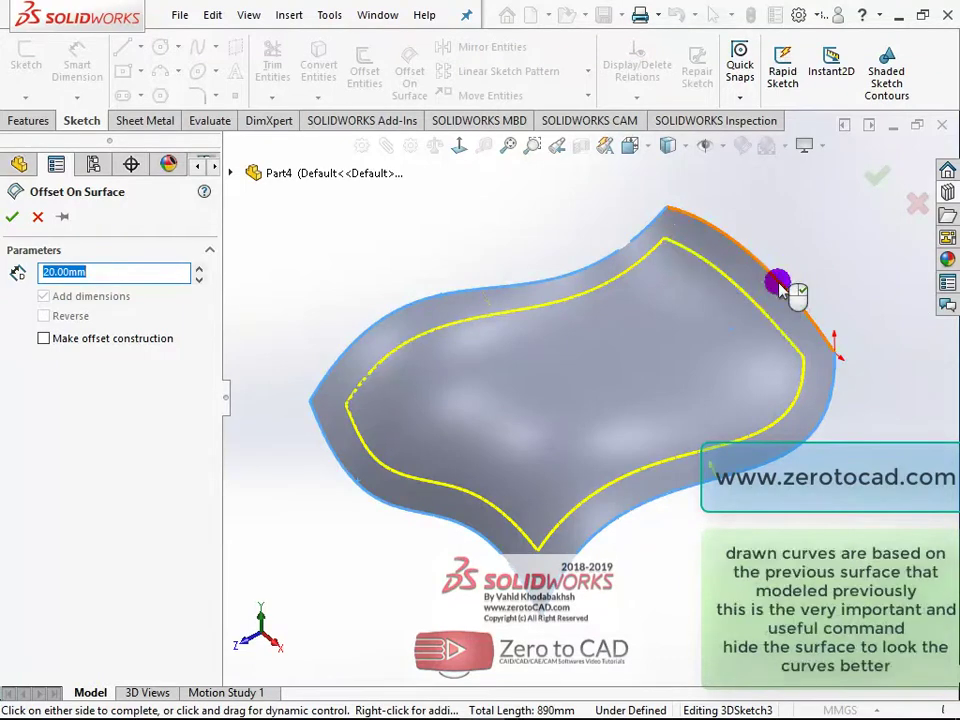
middle_click_drag(447, 316, 420, 226)
left_click(12, 218)
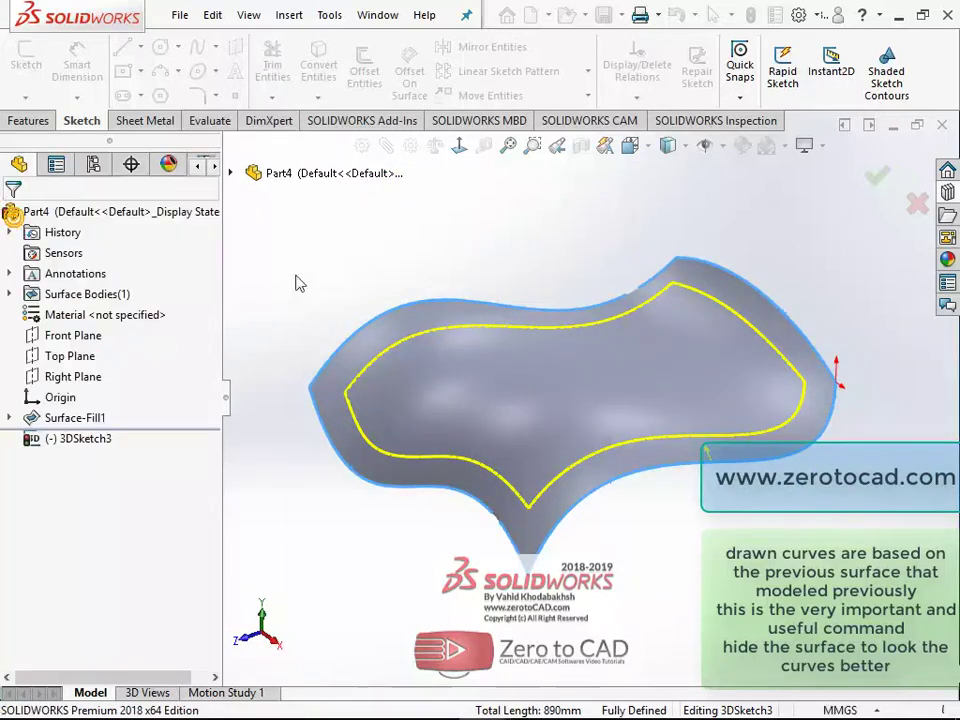
left_click(428, 253)
middle_click_drag(489, 285, 369, 376)
Hide Surface-Fill1 and orbit around the closed 20 mm offset curve
right_click(93, 418)
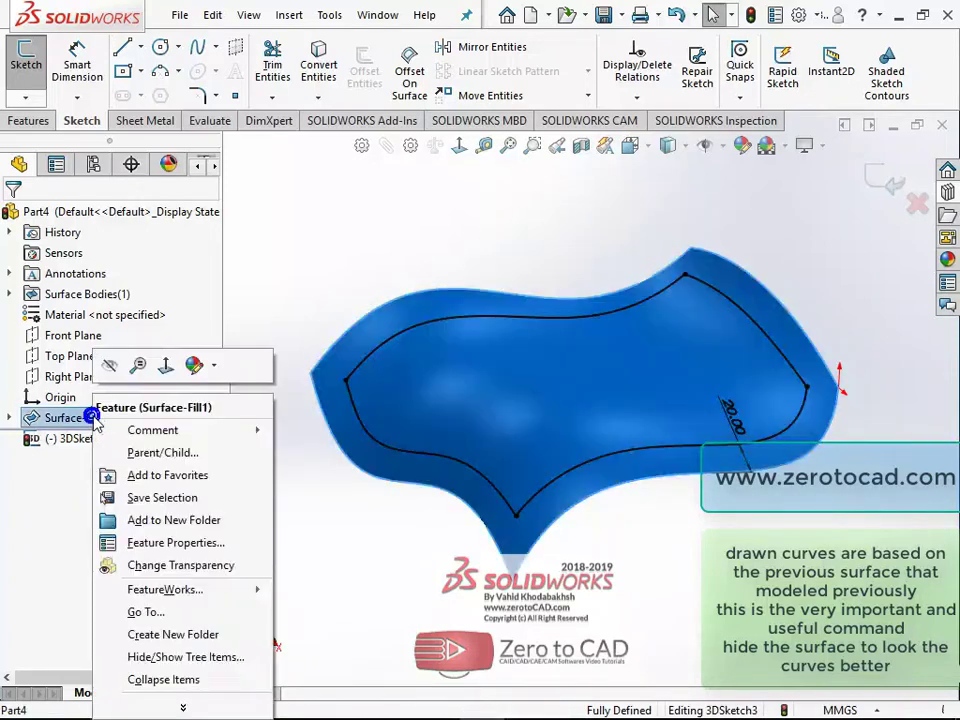
left_click(105, 368)
mouse_move(403, 216)
middle_mouse_down()
mouse_move(422, 281)
mouse_move(379, 225)
mouse_move(424, 251)
mouse_move(499, 257)
mouse_move(532, 239)
mouse_move(530, 216)
middle_mouse_up()
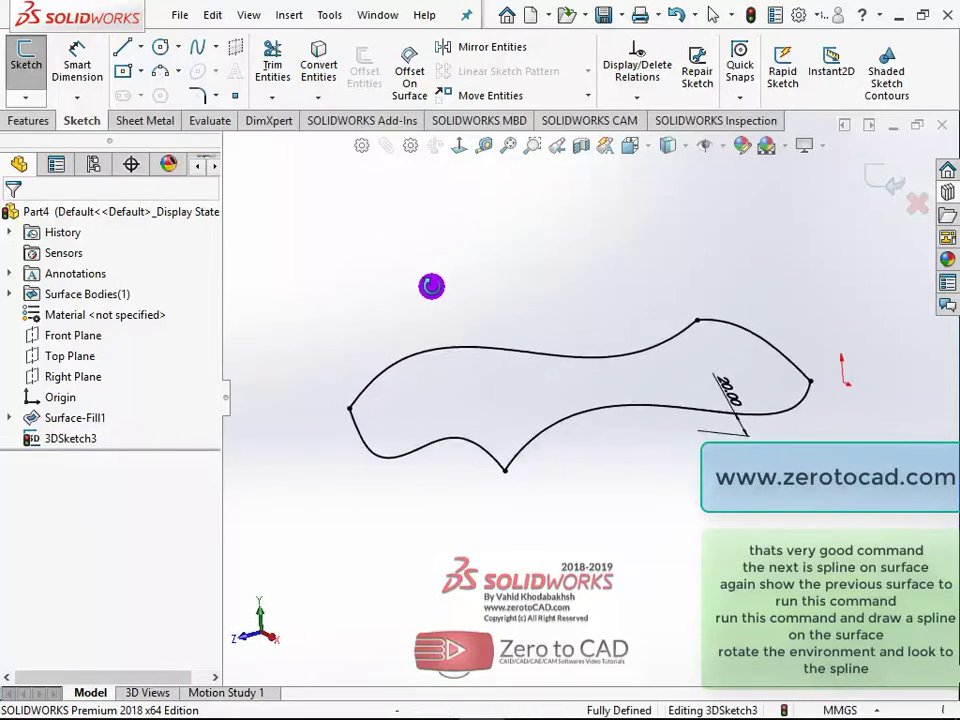
mouse_move(429, 288)
middle_mouse_down()
mouse_move(446, 324)
mouse_move(435, 268)
middle_mouse_up()
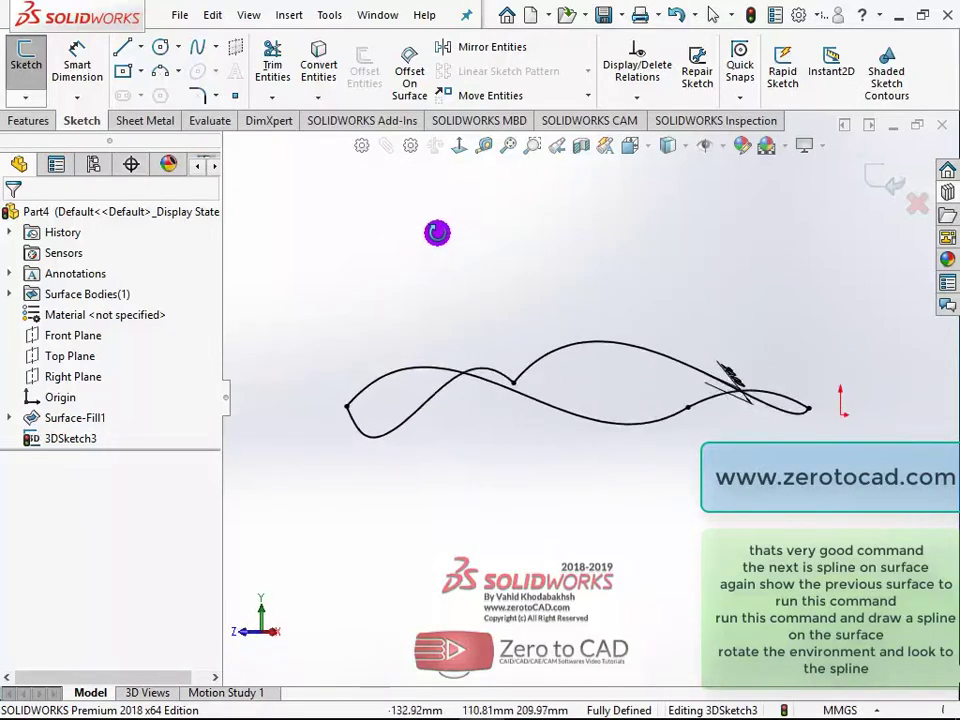
middle_click_drag(437, 231, 440, 303)
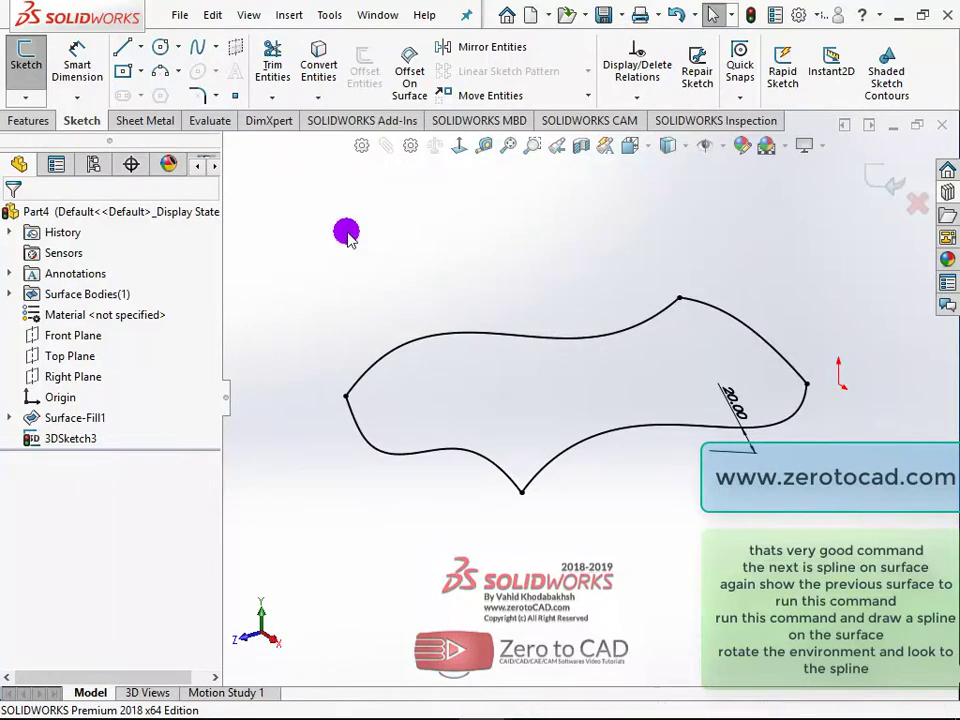
Show Surface-Fill1 again
right_click(84, 418)
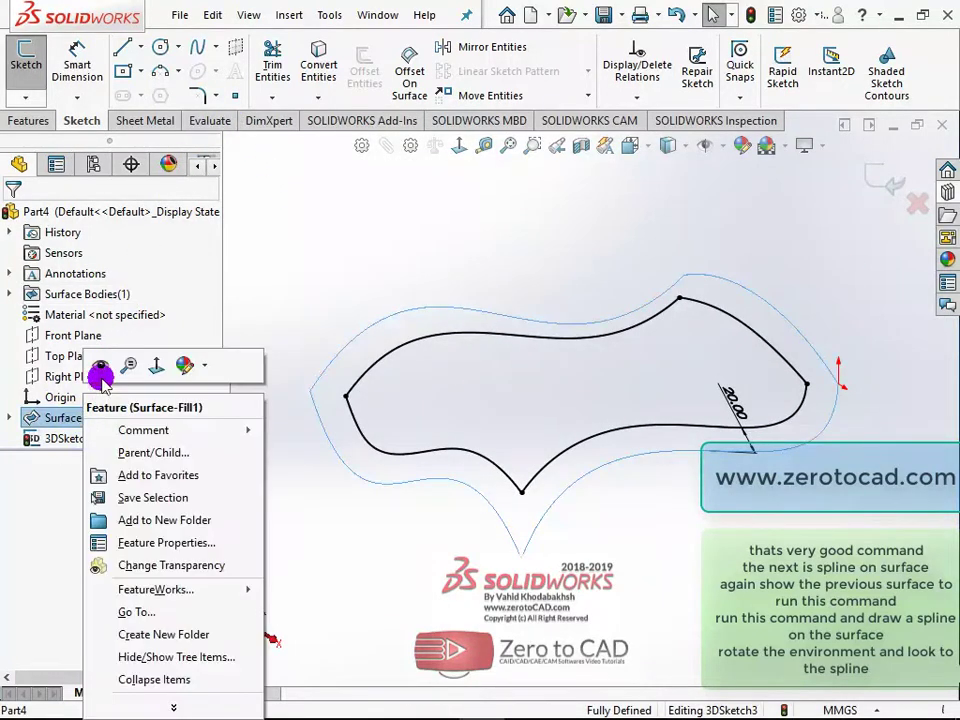
left_click(101, 372)
left_click(385, 238)
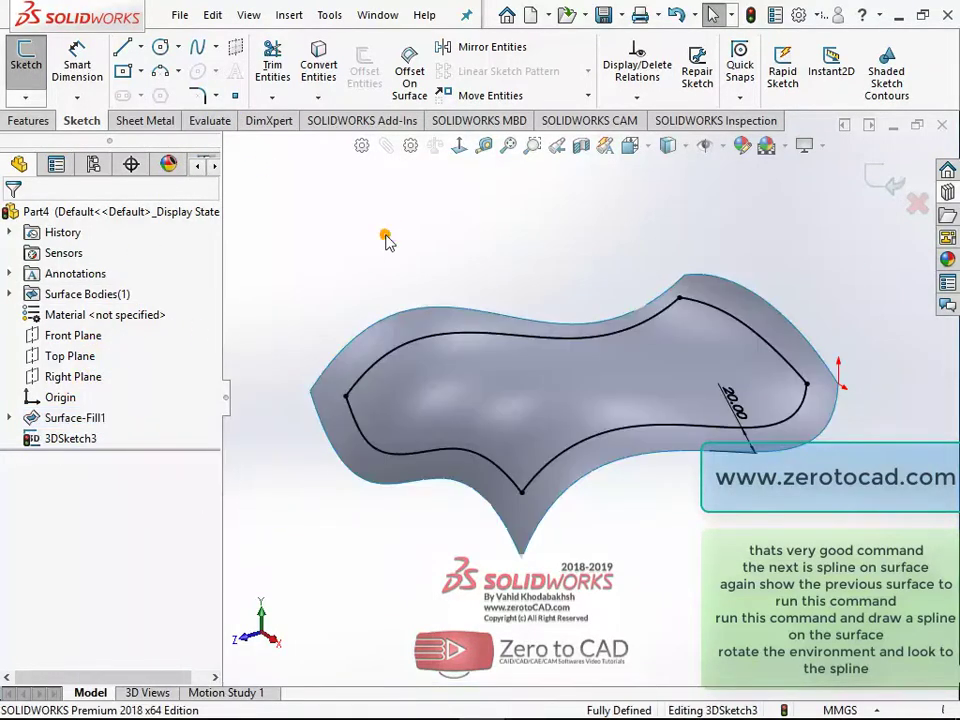
Draw a Spline on Surface from the offset curve's bottom corner to its top corner
left_click(215, 48)
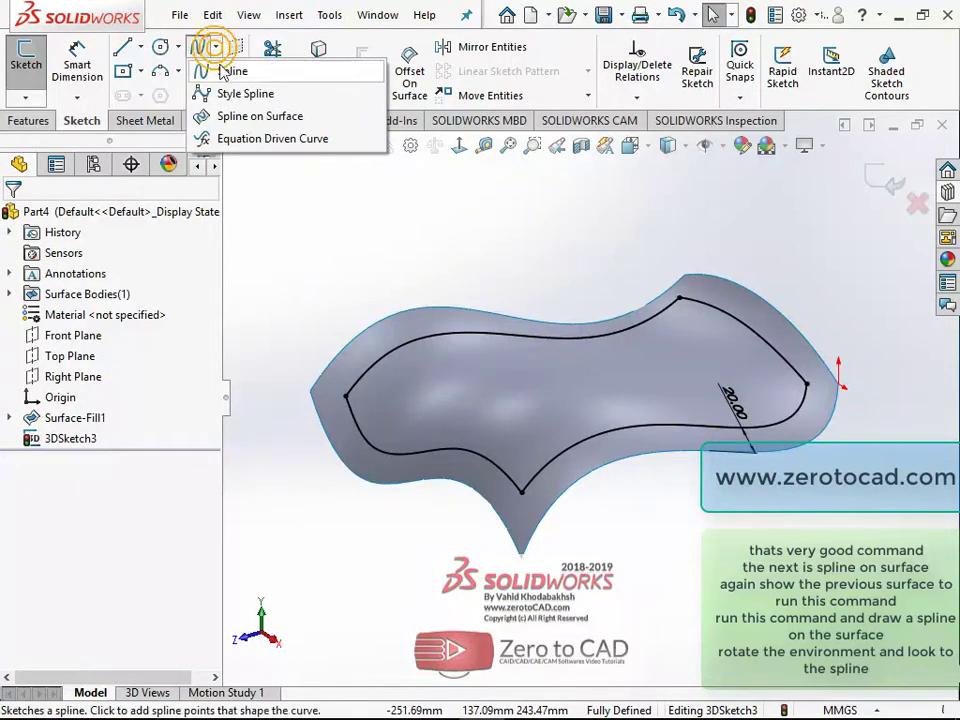
left_click(257, 117)
mouse_move(487, 262)
middle_mouse_down()
mouse_move(507, 227)
mouse_move(507, 268)
mouse_move(557, 385)
middle_mouse_up()
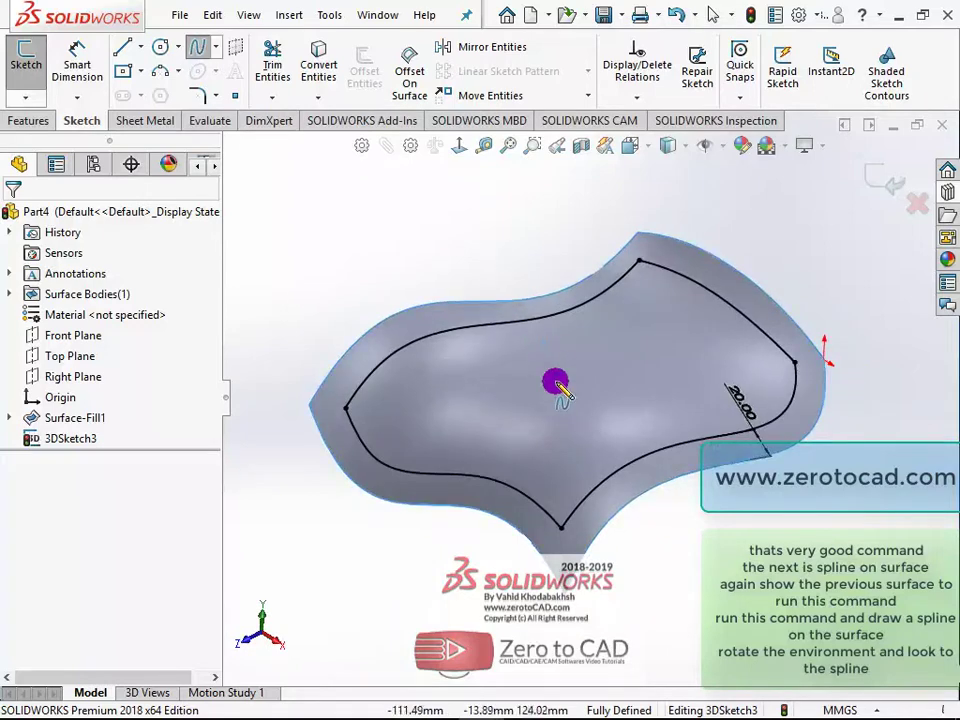
left_click(563, 521)
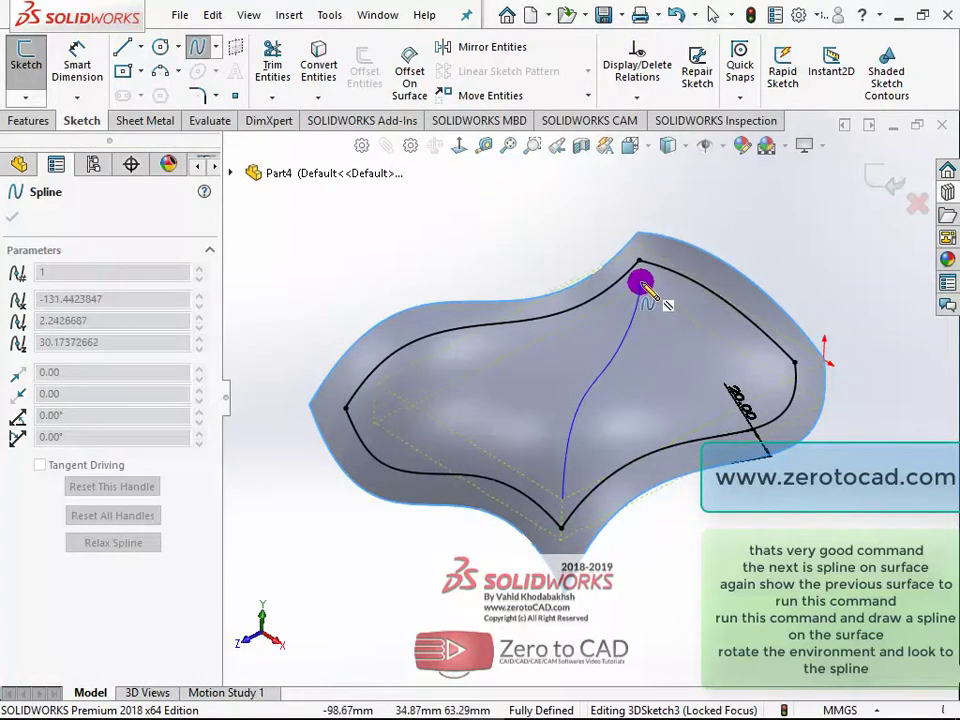
mouse_move(641, 283)
middle_mouse_down()
mouse_move(611, 251)
mouse_move(544, 223)
mouse_move(563, 244)
mouse_move(634, 257)
mouse_move(634, 289)
mouse_move(645, 290)
middle_mouse_up()
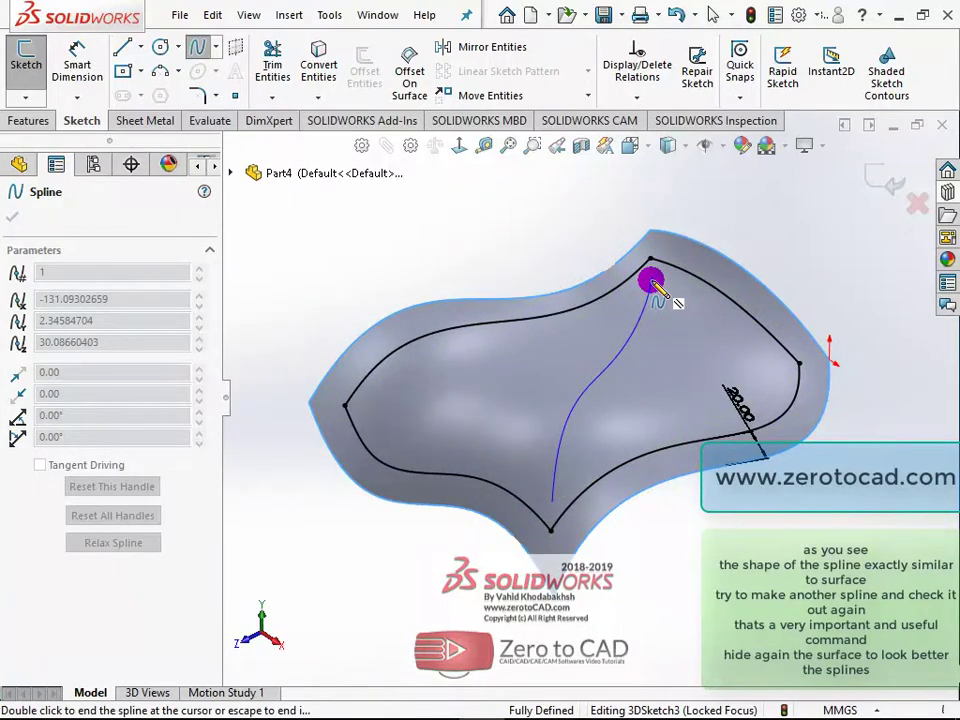
double_click(650, 280)
middle_click_drag(650, 280, 677, 375)
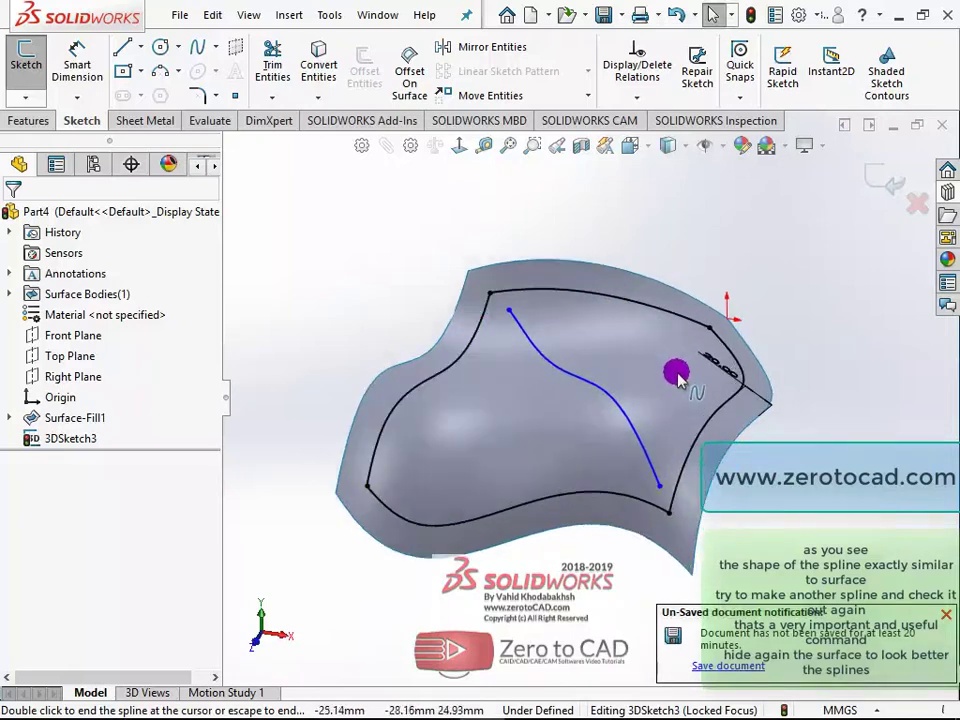
Draw a second Spline on Surface diagonally from one corner to the opposite side
left_click(216, 48)
left_click(236, 103)
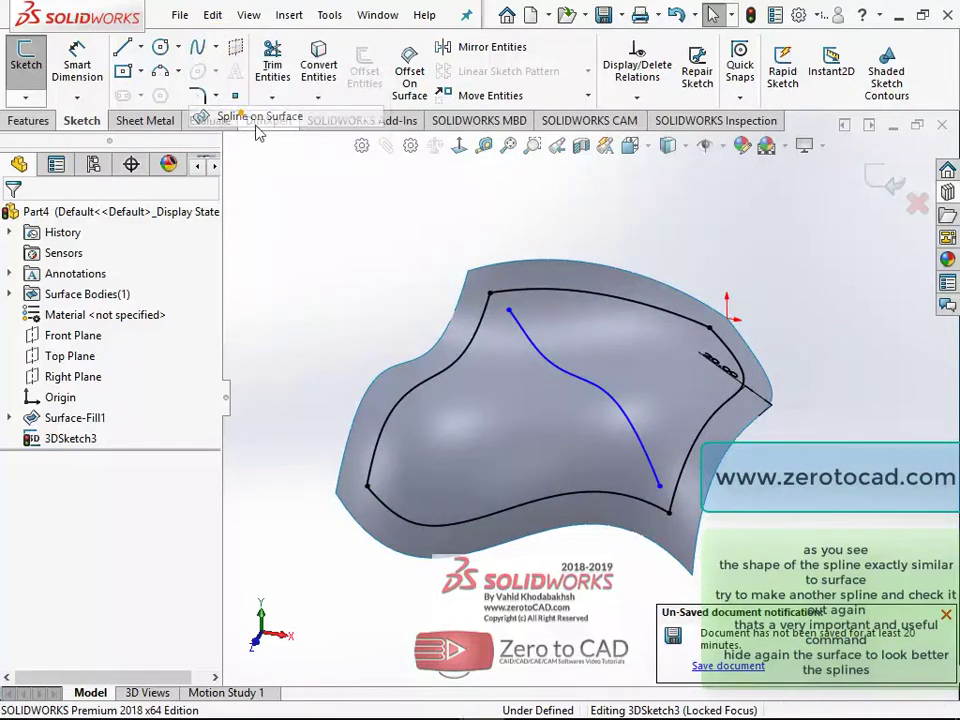
left_click(347, 487)
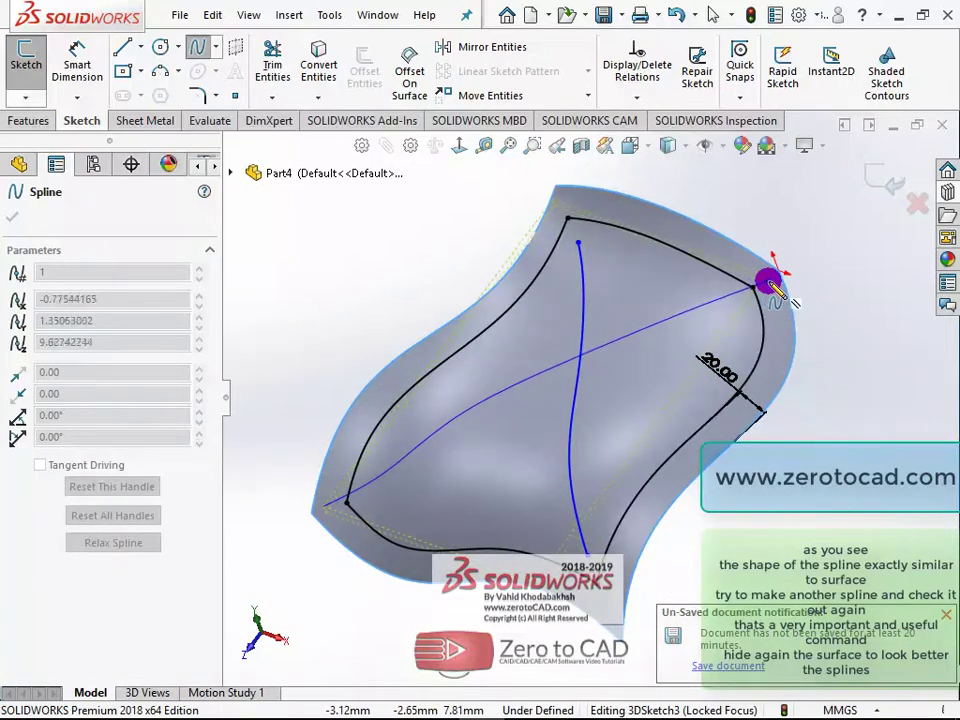
double_click(717, 305)
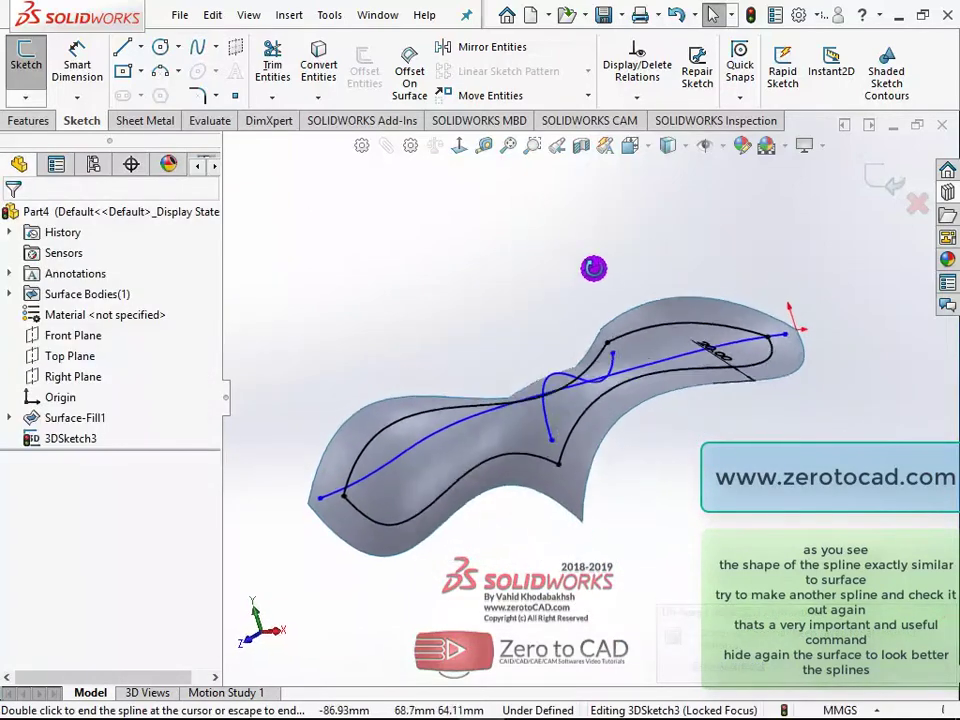